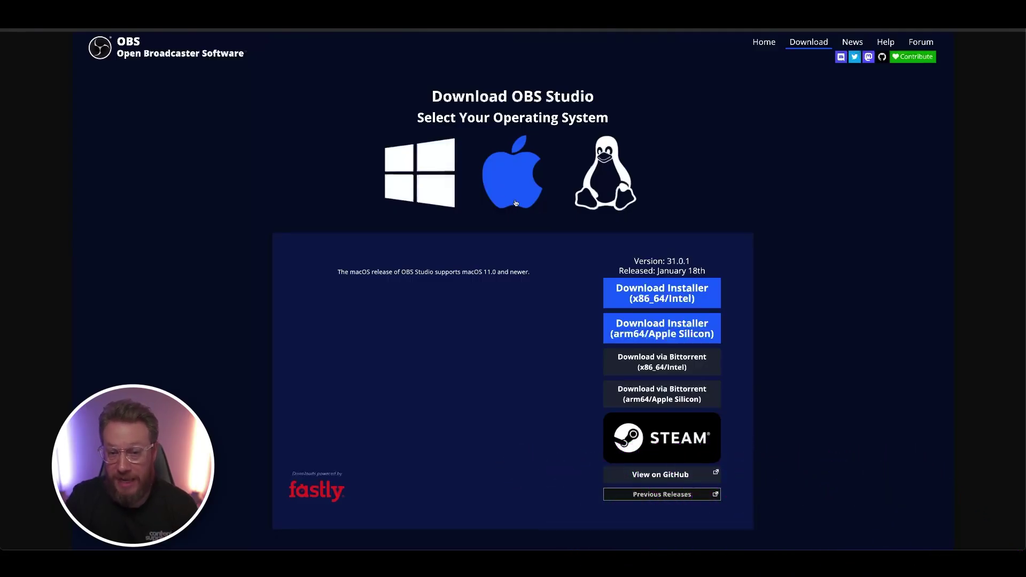
Download the Apple Silicon OBS Studio installer and copy OBS into the Applications folder
click(695, 341)
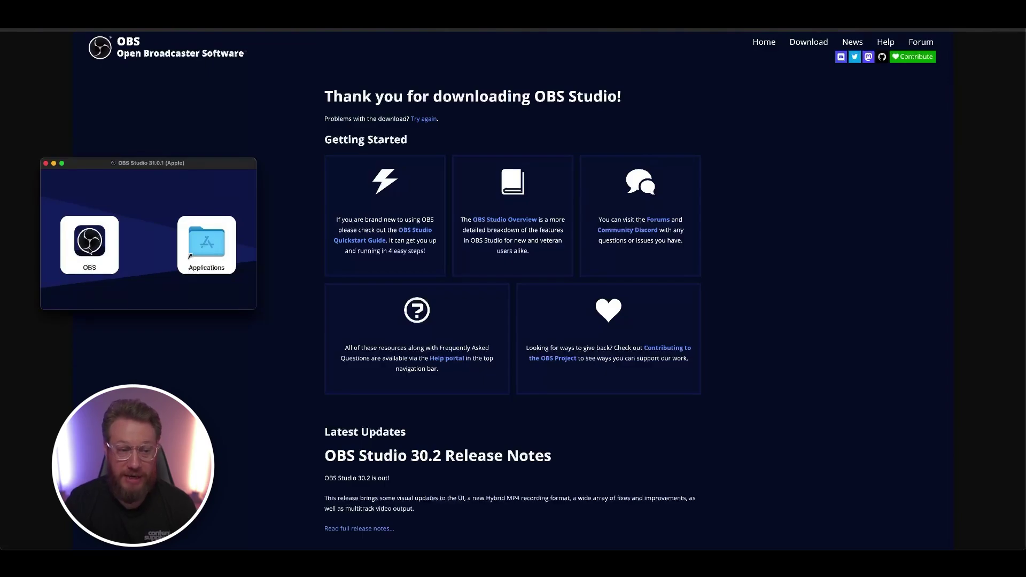
drag(89, 251, 208, 252)
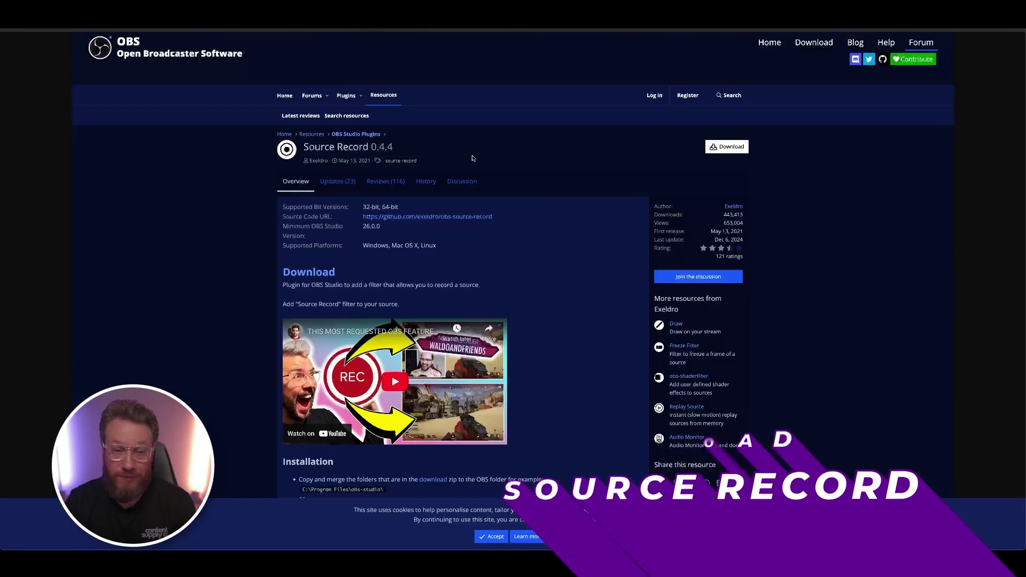
Download source-record-0.4.4-macos.zip from the Source Record resource page
click(726, 146)
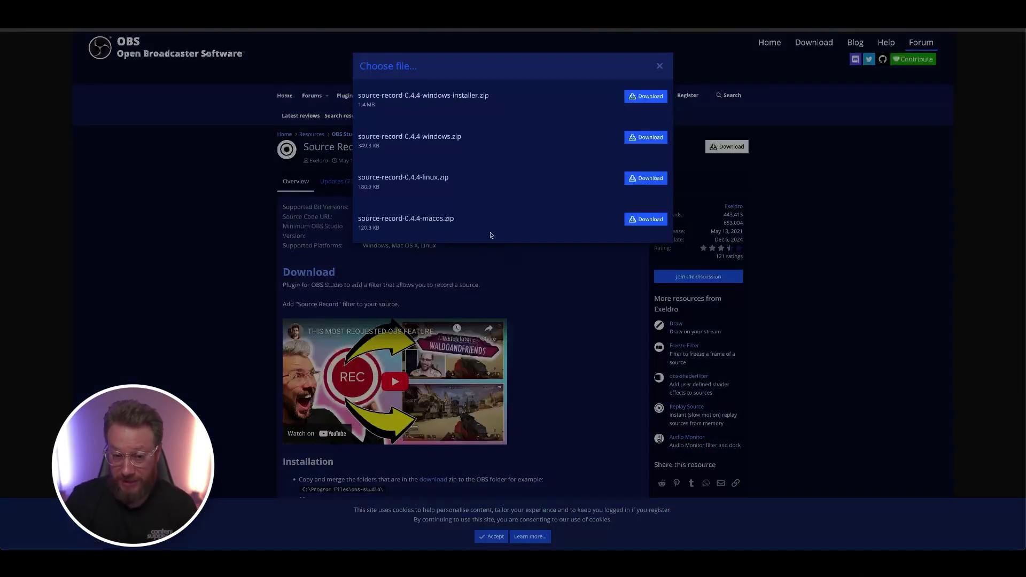
click(645, 219)
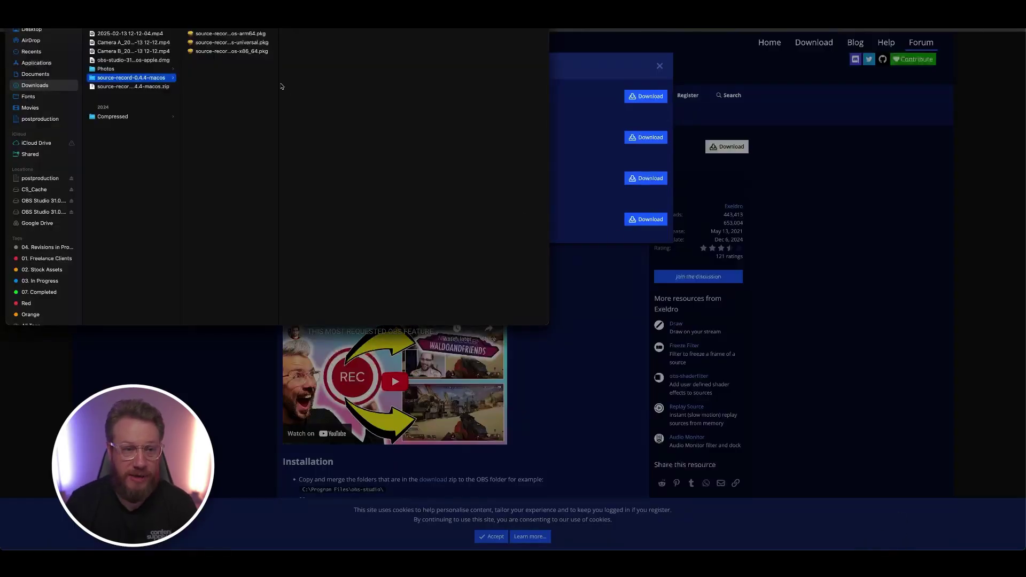
Widen the Finder column and open source-record-0.4.4-macos-universal.pkg, which macOS blocks
drag(279, 83, 353, 94)
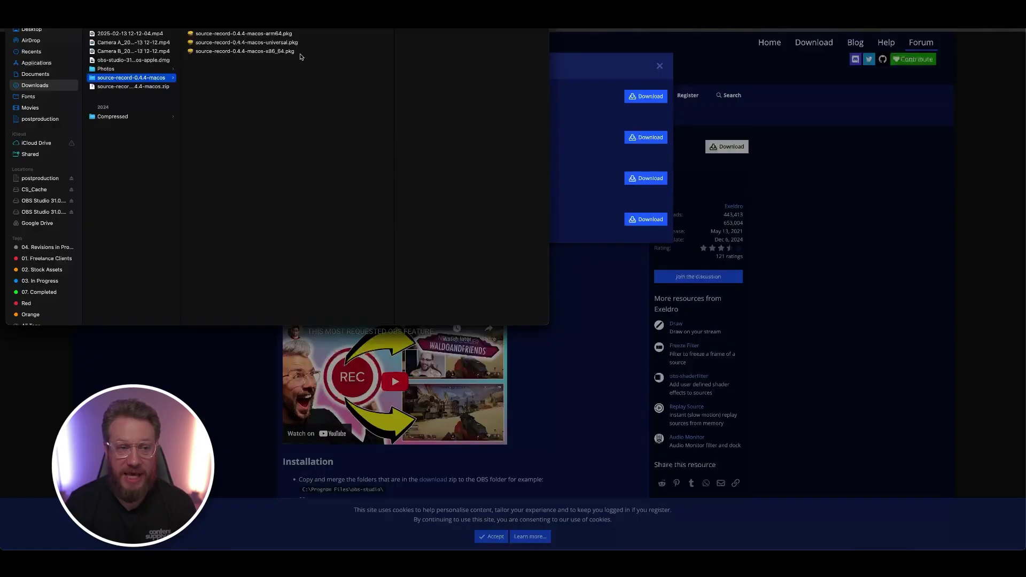
click(238, 42)
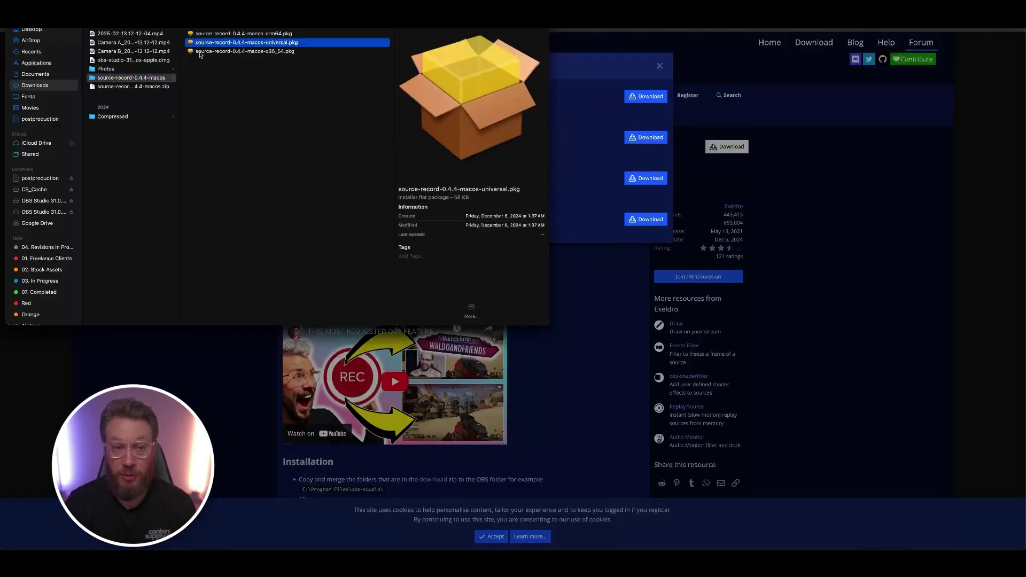
double_click(191, 46)
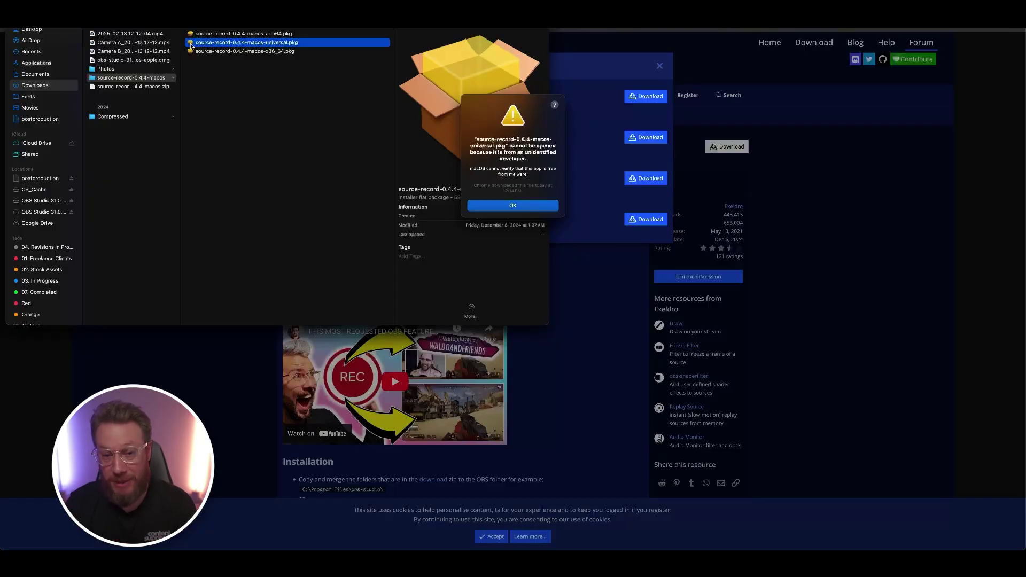
Allow the blocked package via Privacy & Security's Open Anyway and install the Source Record plugin
click(527, 209)
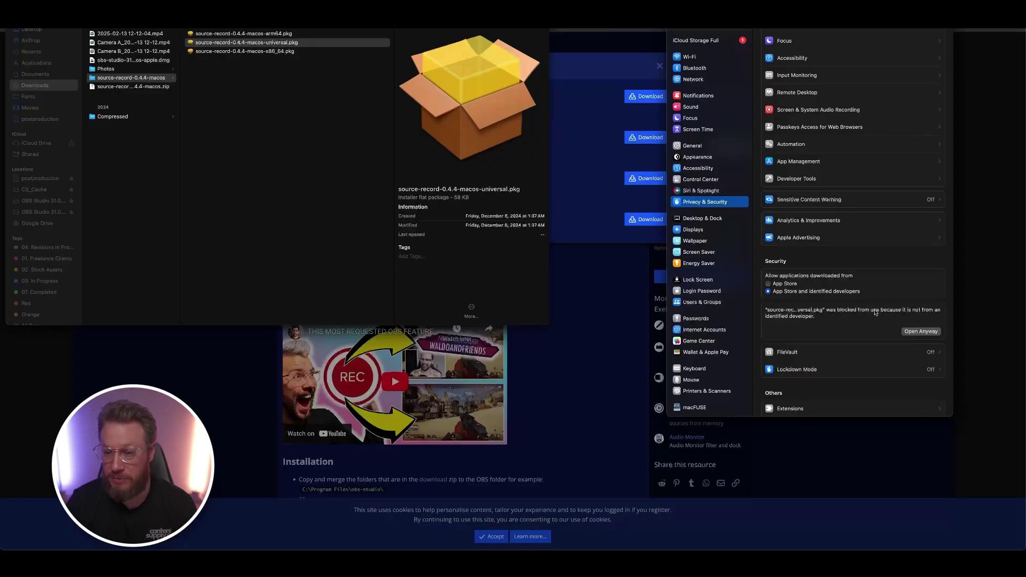
scroll(917, 335, up, 1)
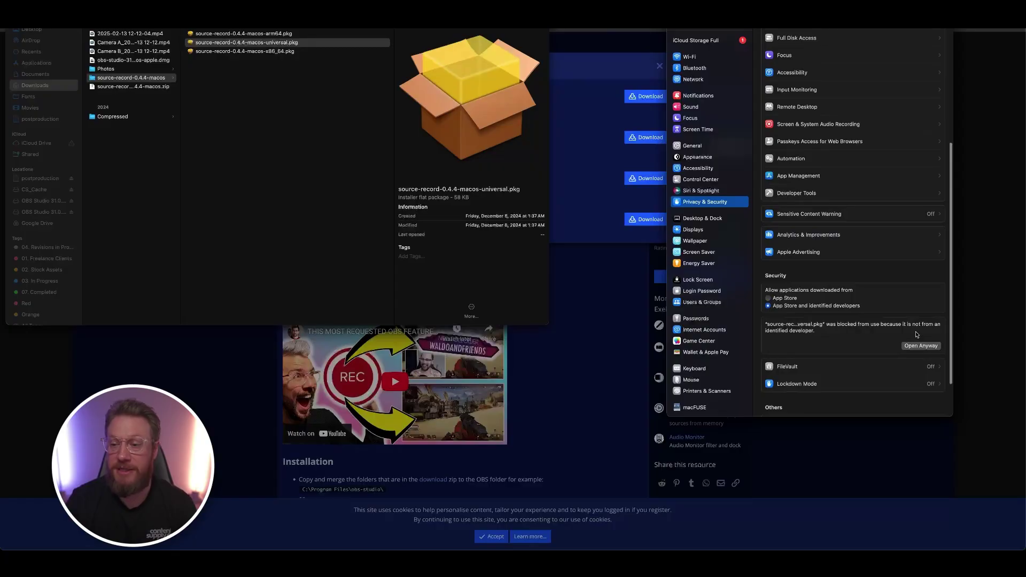
click(921, 346)
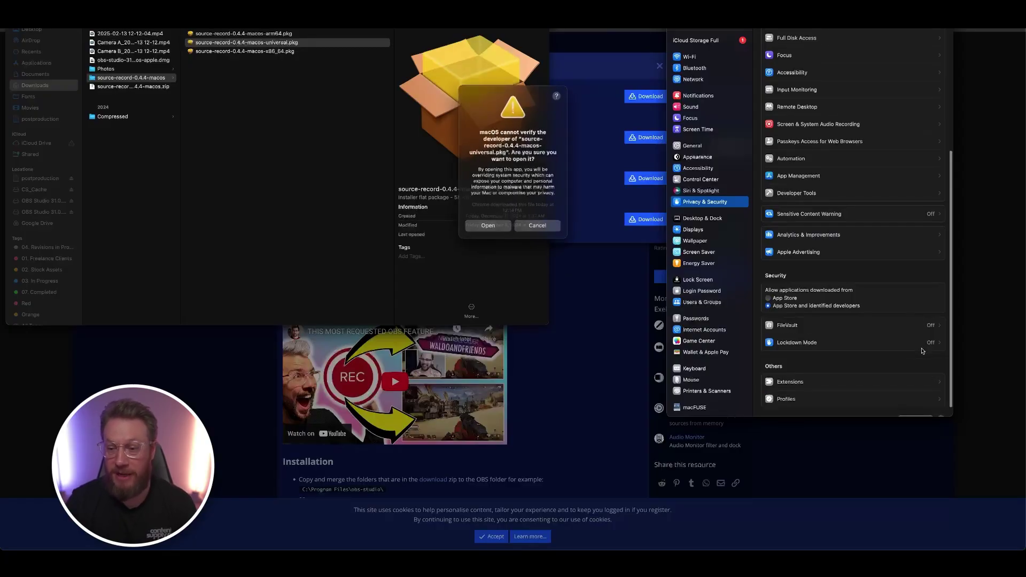
click(489, 223)
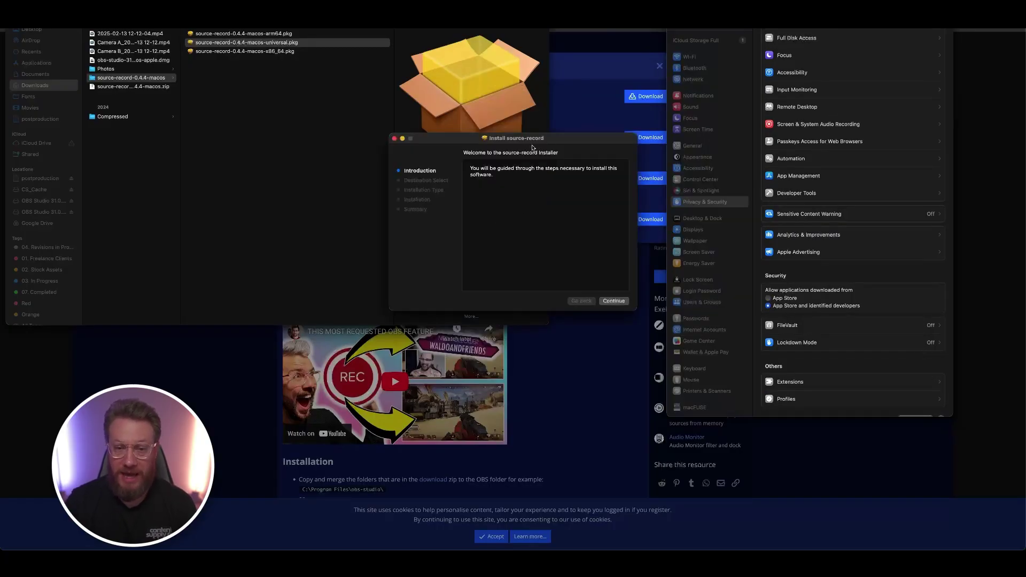
click(613, 301)
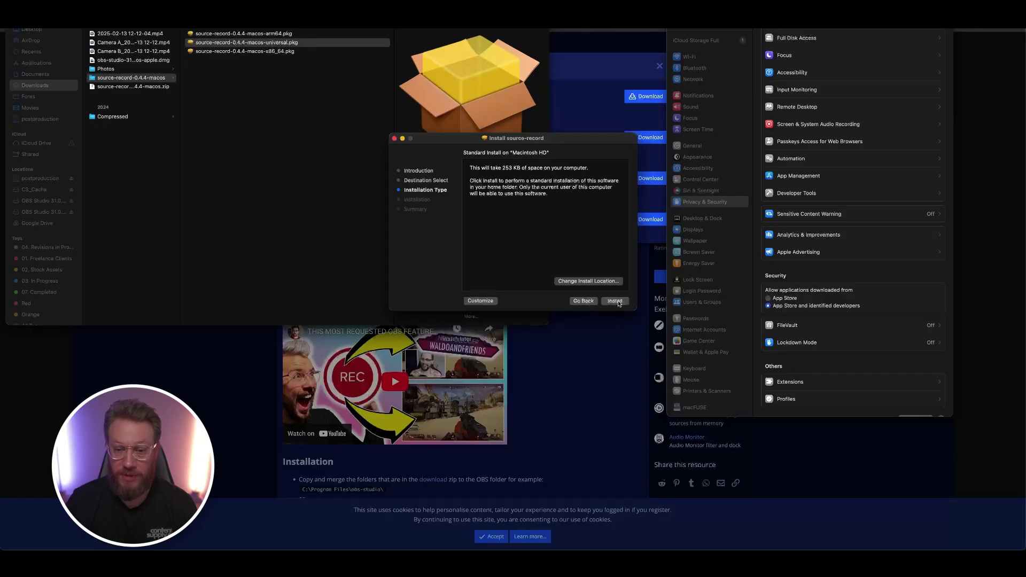
click(616, 302)
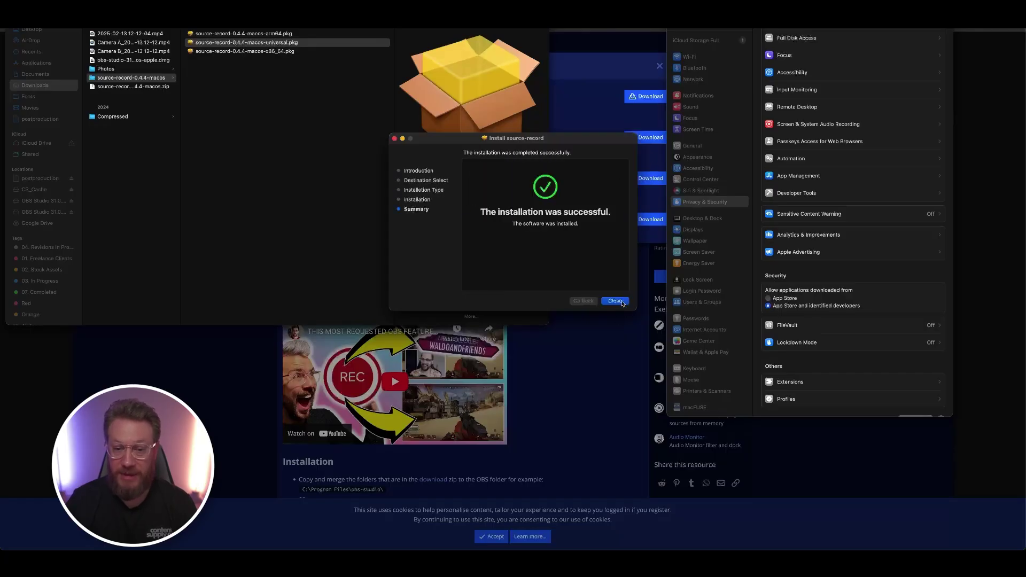
click(615, 301)
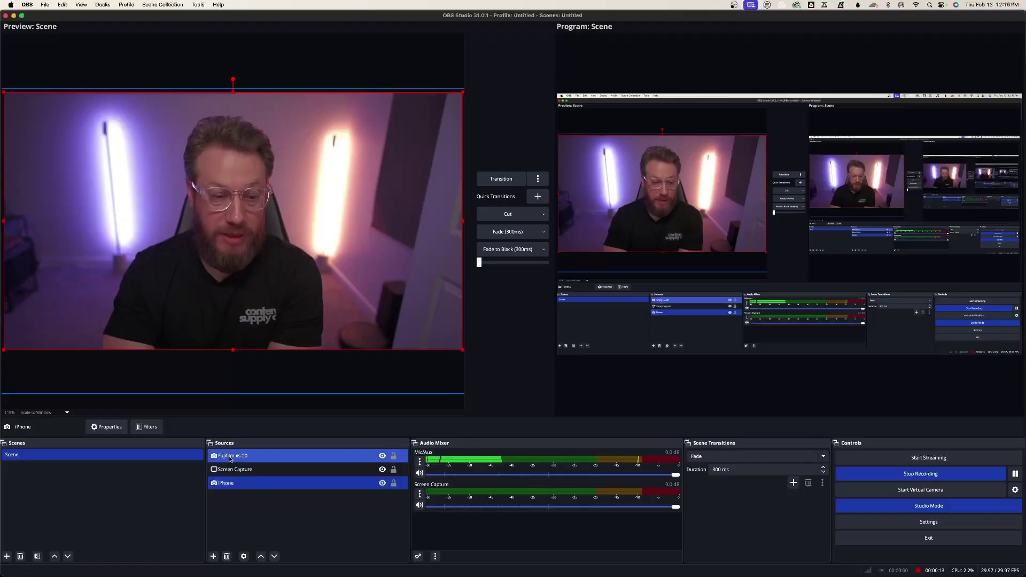
Select the iPhone source in Sources and remove it, confirming with Yes
super+click(287, 460)
super+click(235, 472)
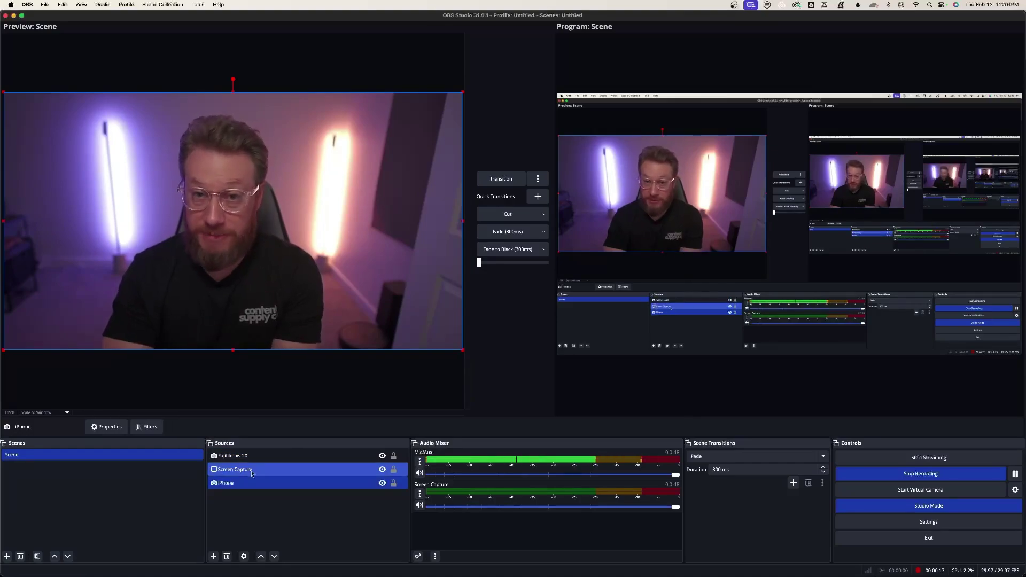
click(238, 485)
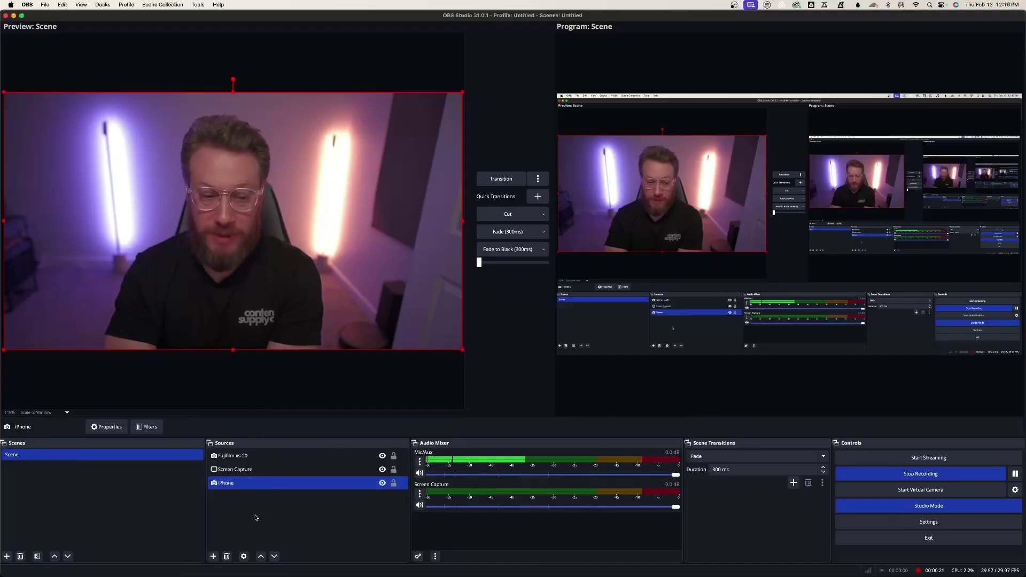
right_click(339, 483)
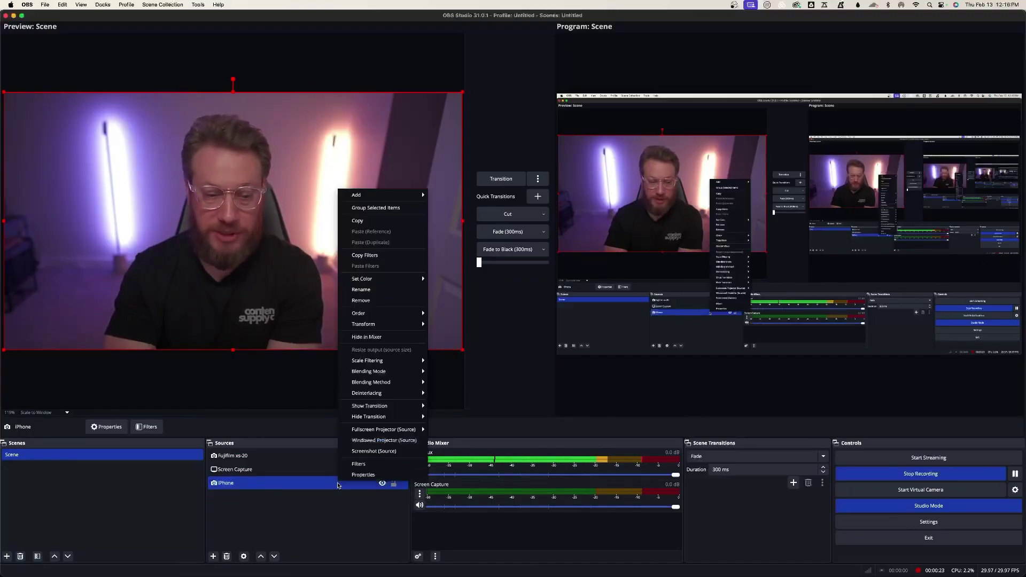
click(390, 301)
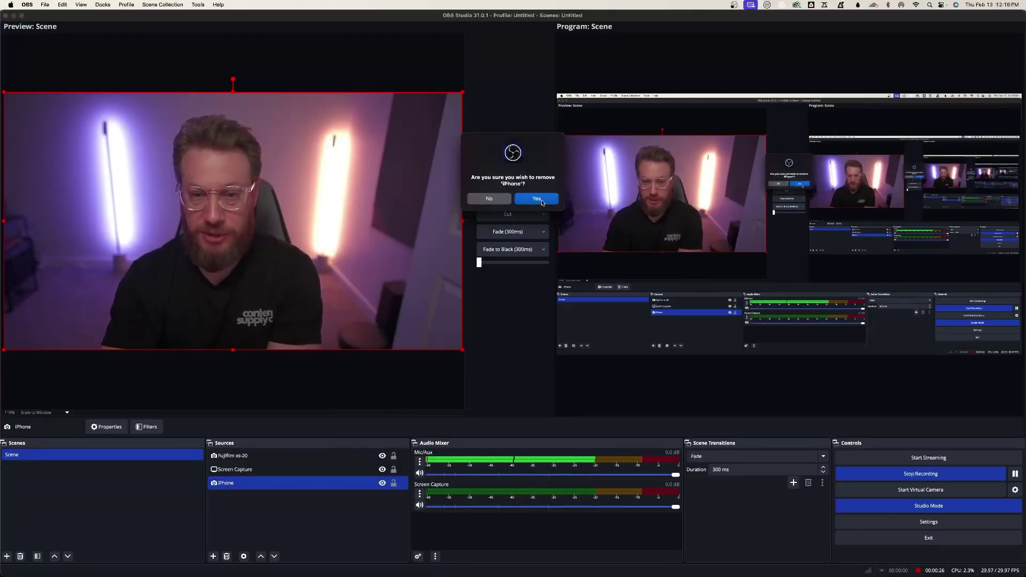
click(538, 199)
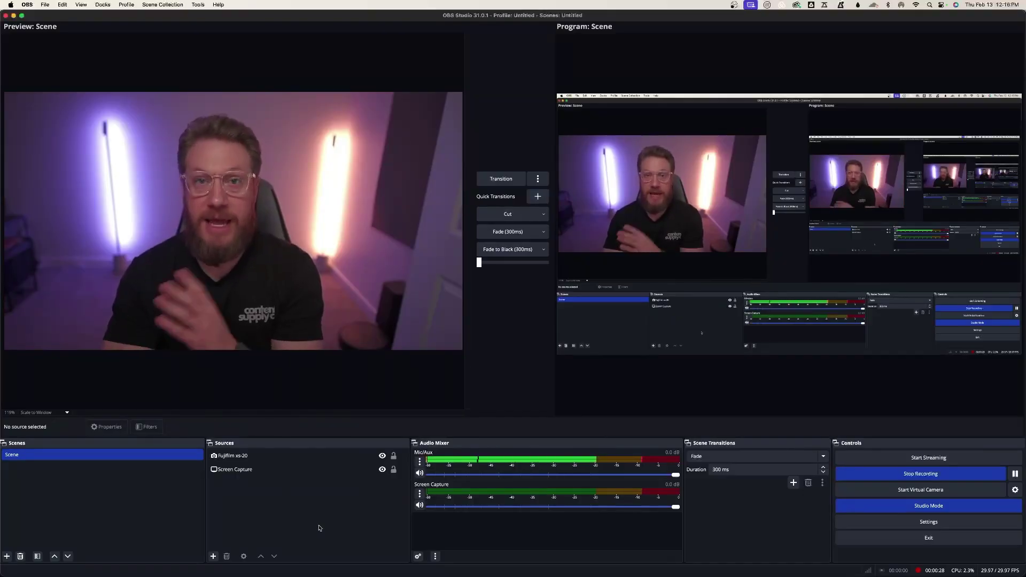
Choose Video Capture Device from the Sources + menu to create a new source
click(213, 556)
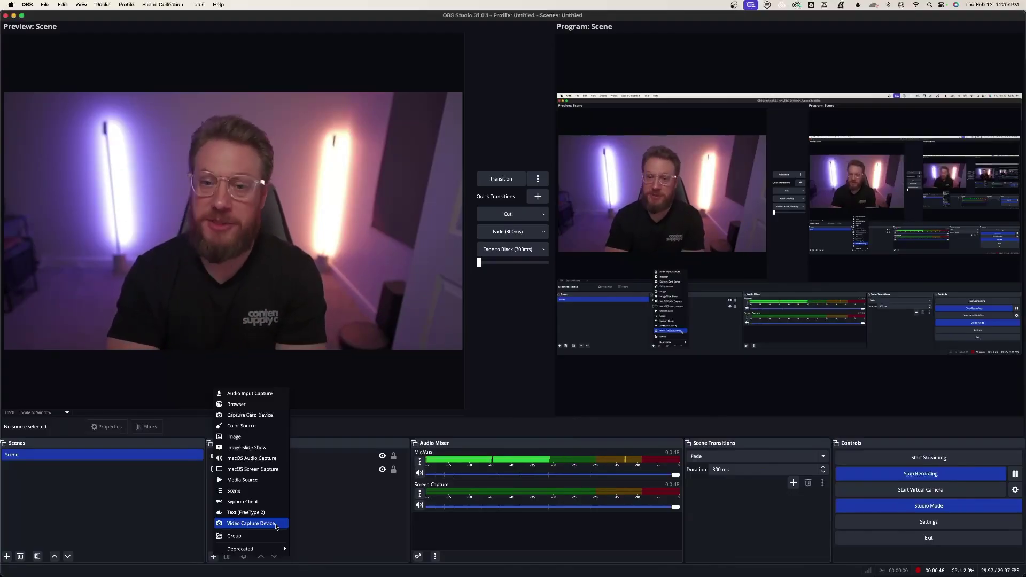
click(276, 526)
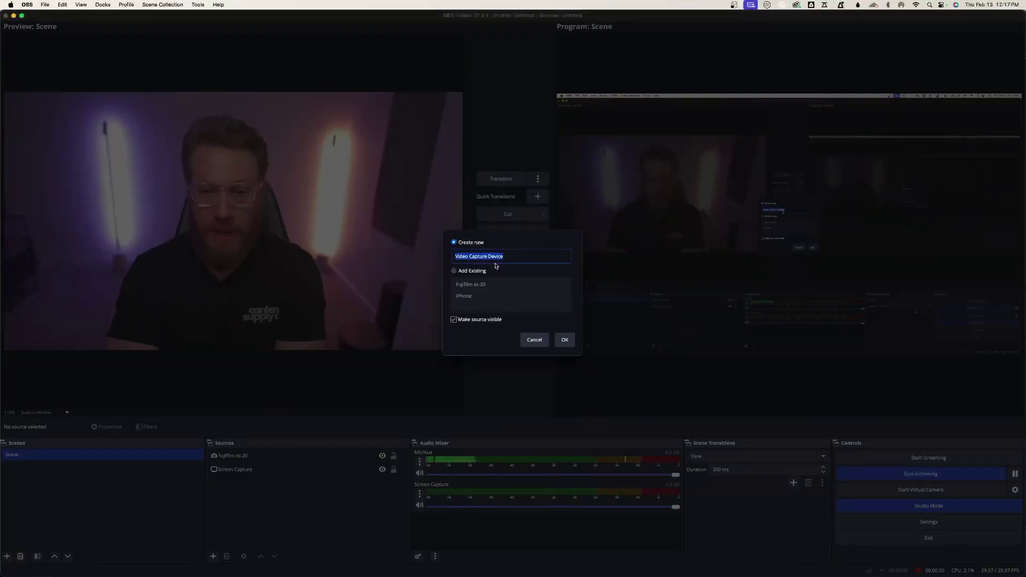
Create the Video Capture Device source with the iPhone Xr camera and the 1920x1080 preset
click(565, 341)
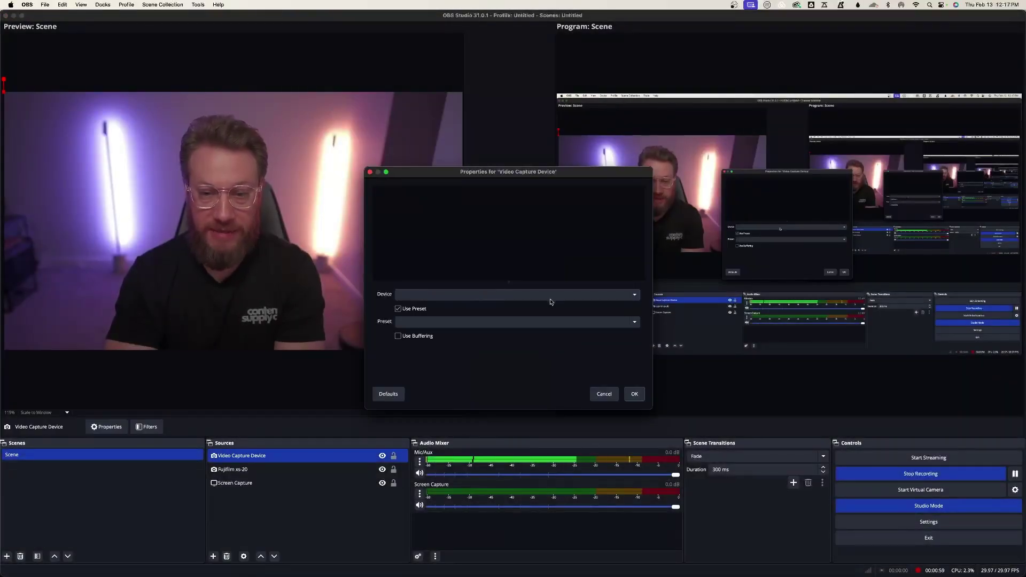
click(637, 295)
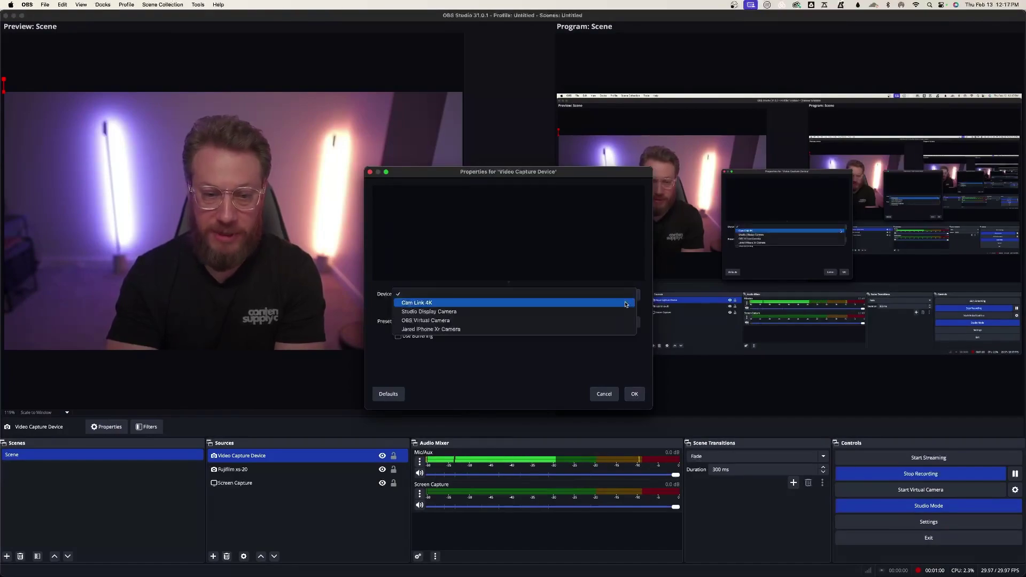
click(494, 303)
click(637, 295)
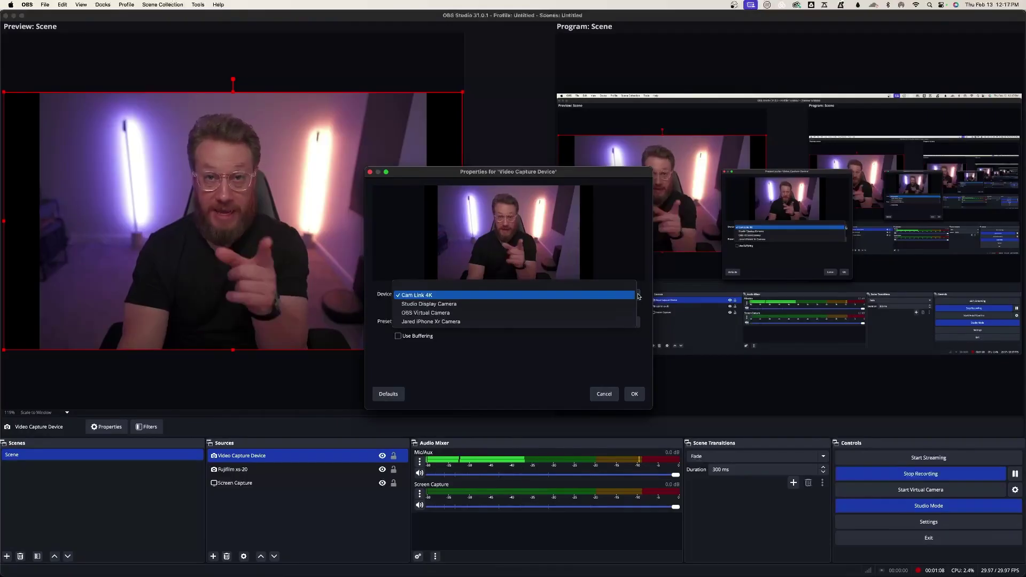
click(626, 322)
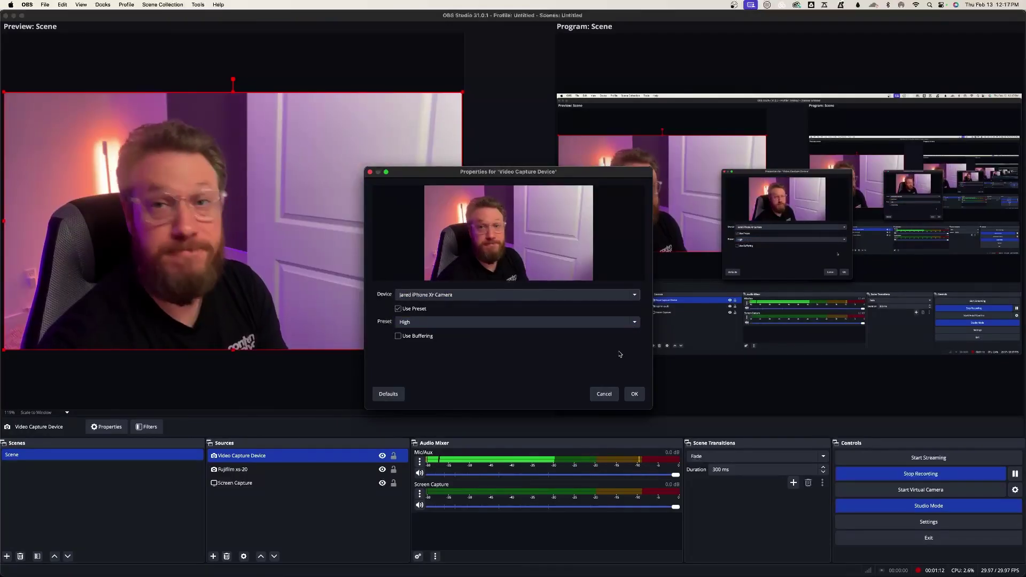
click(444, 321)
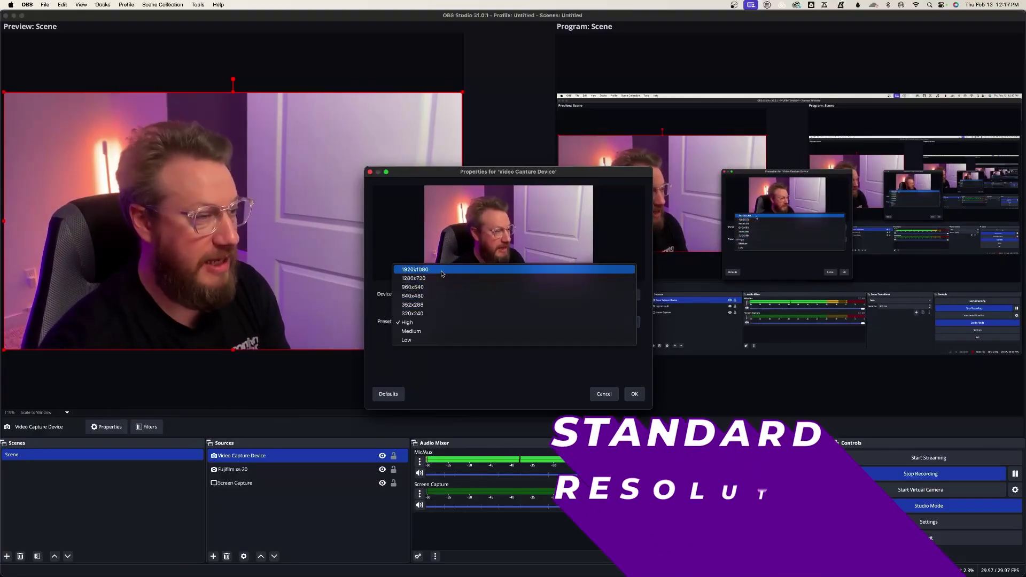
click(415, 270)
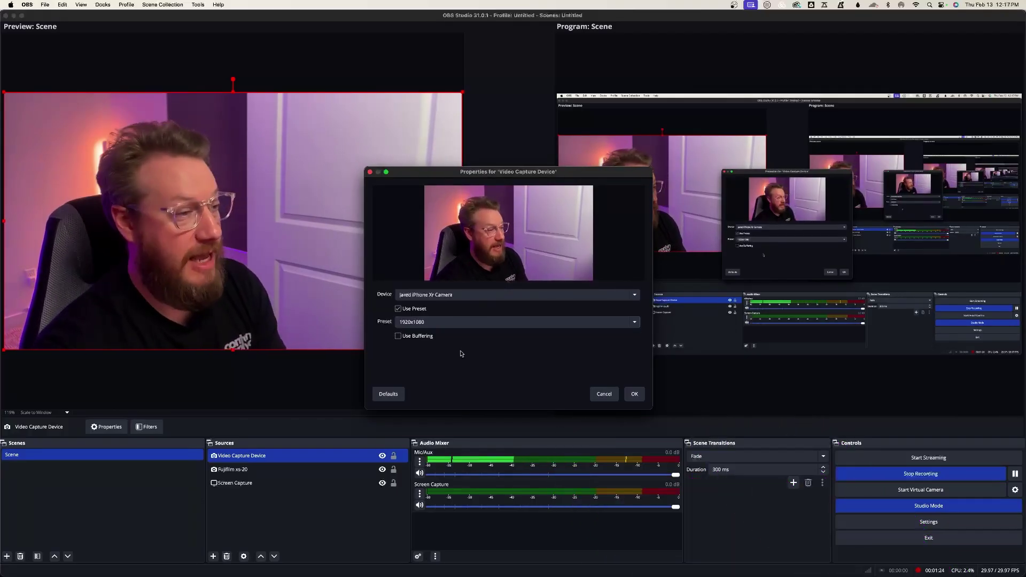
click(448, 323)
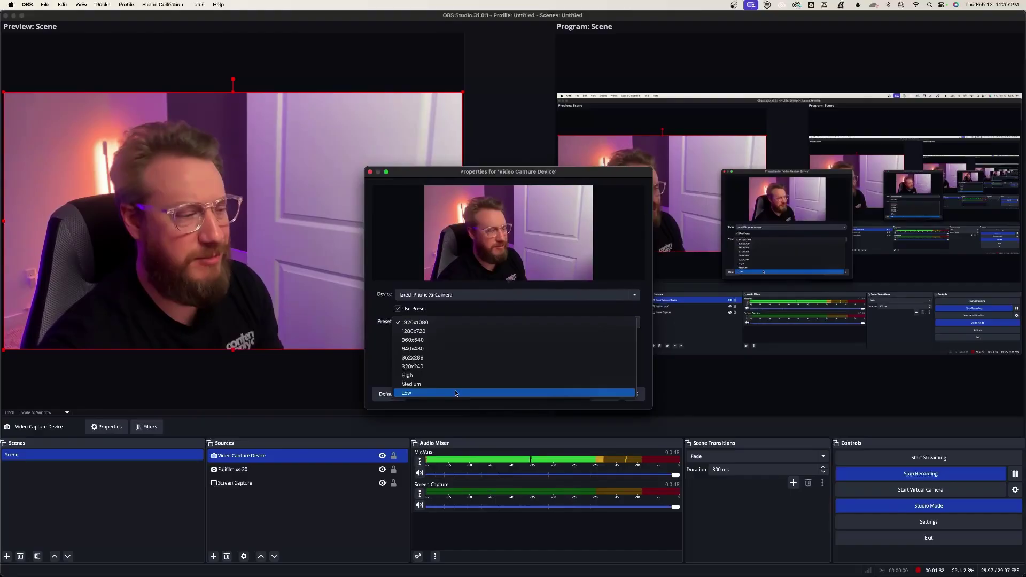
click(440, 323)
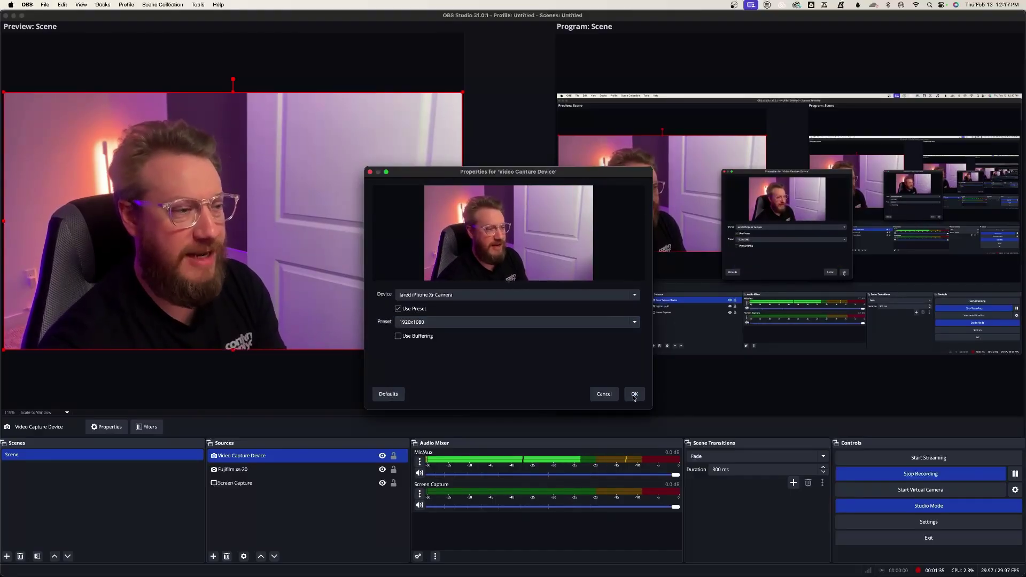
Close the properties, drag Fujifilm xs-20 to the top of Sources, and open Video Capture Device filters
click(634, 395)
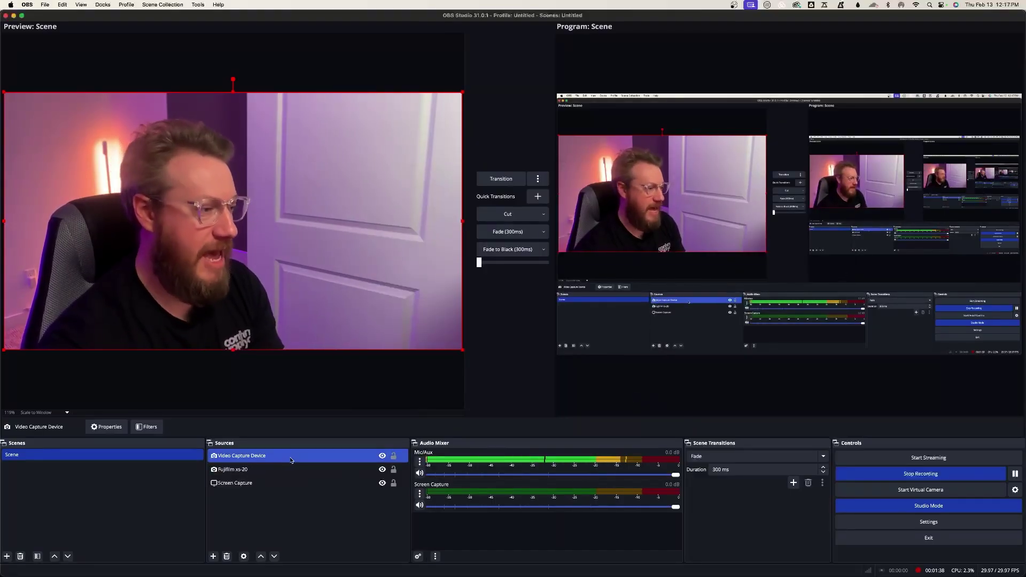
drag(293, 465, 309, 455)
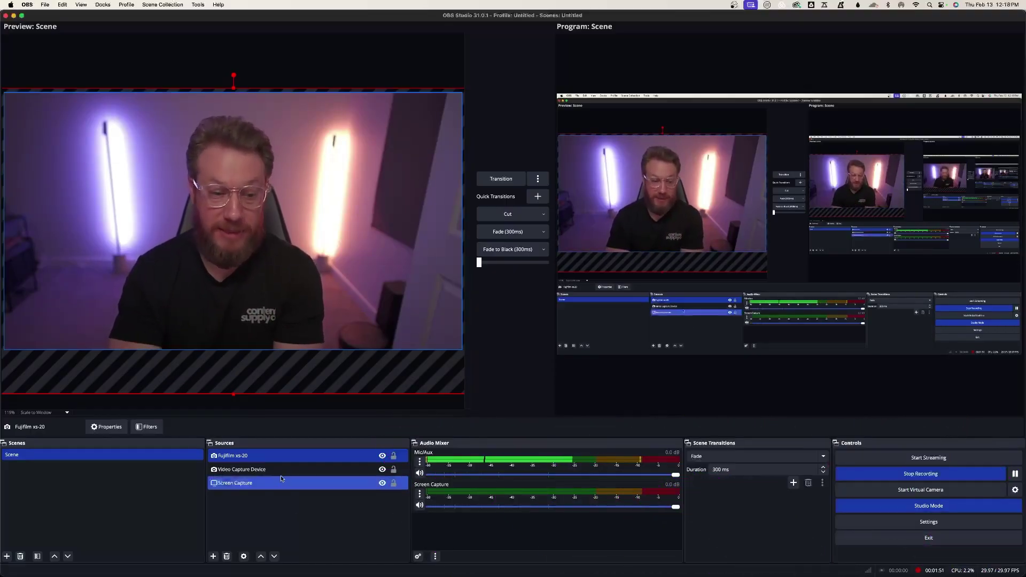
click(296, 468)
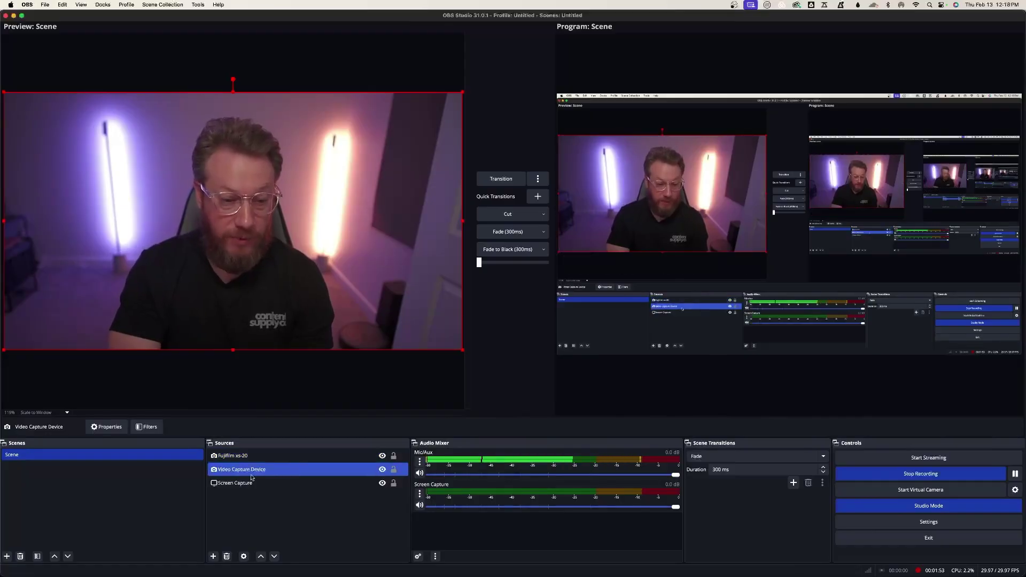
right_click(293, 473)
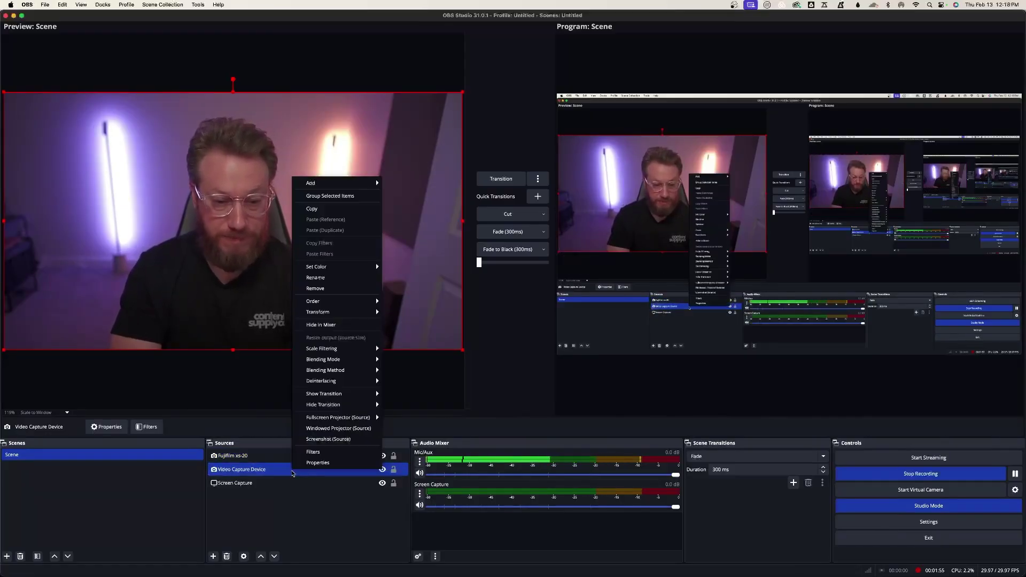
click(324, 454)
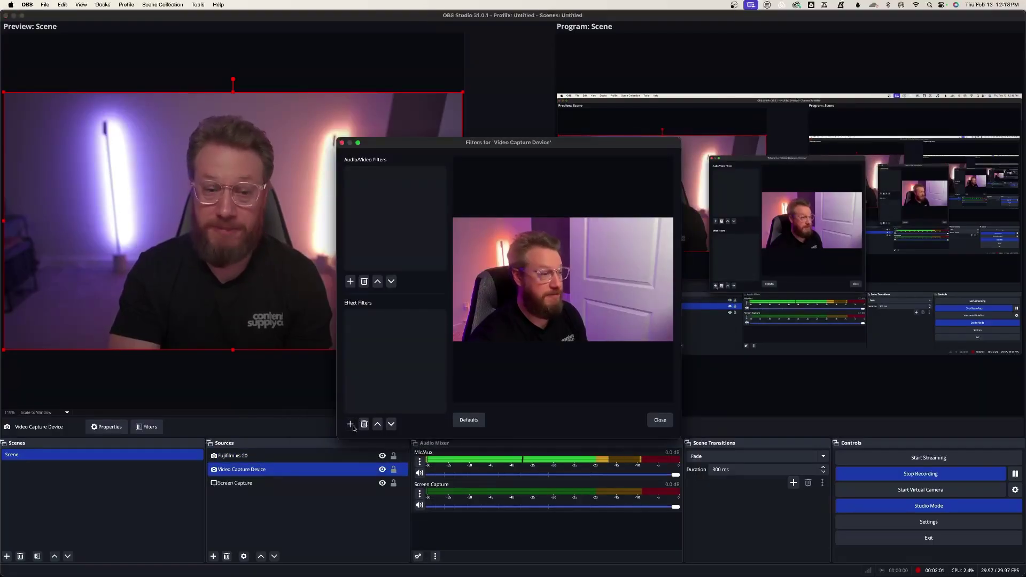
Add a Source Record filter with its filename format prefixed by 'Camera B_'
click(350, 424)
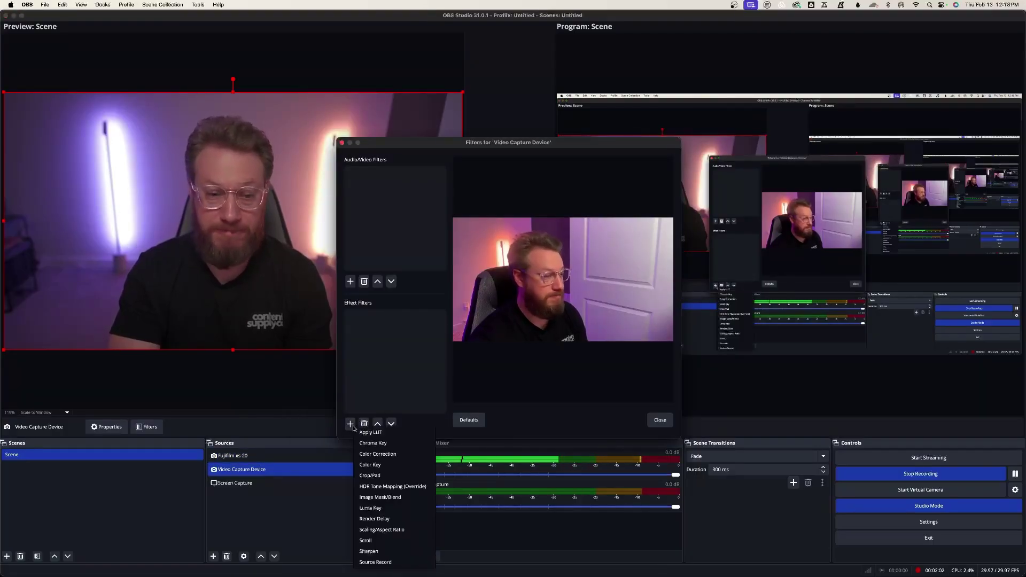
click(402, 565)
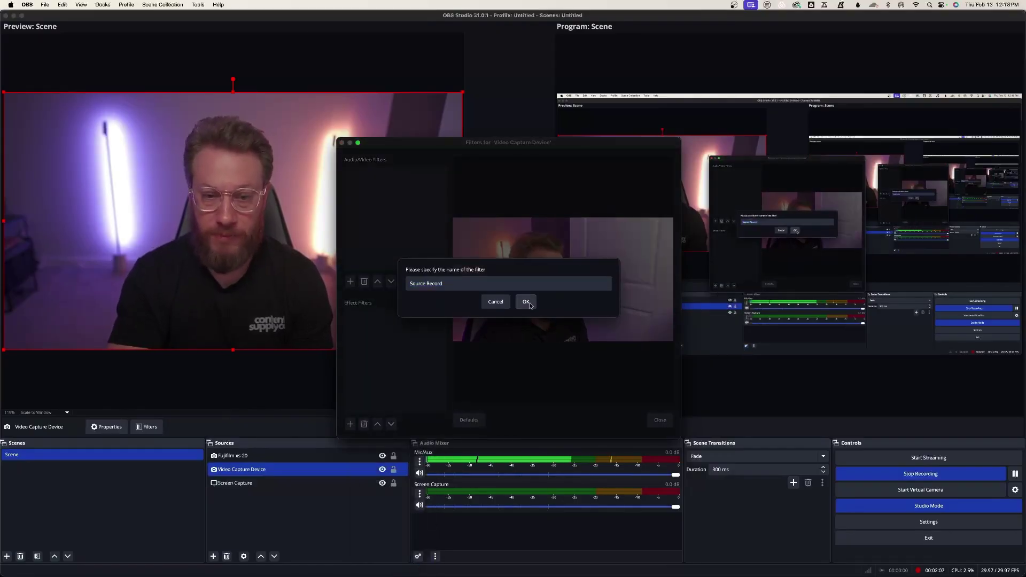
key(Return)
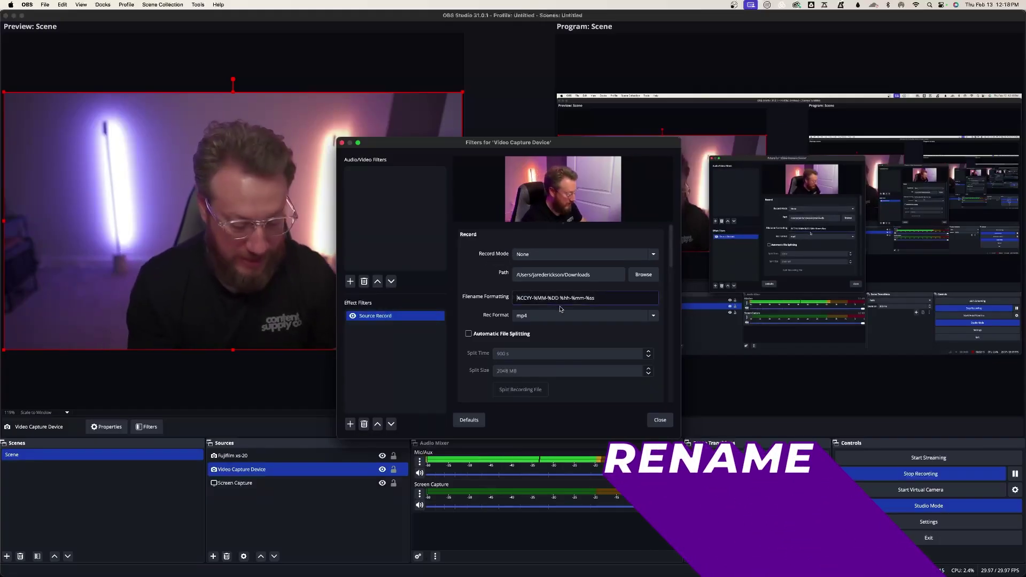
click(516, 298)
text(Camera B)
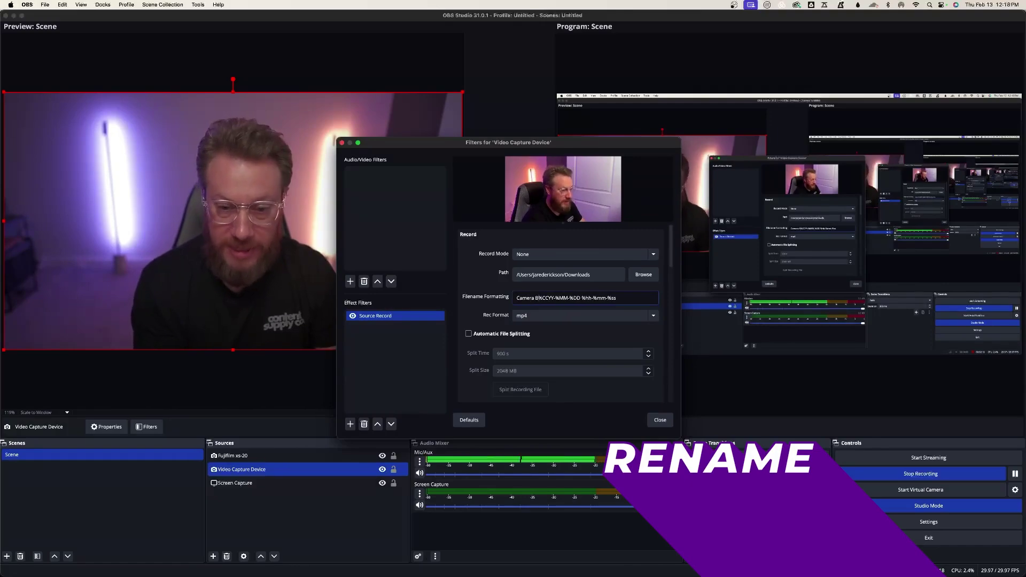
text(_)
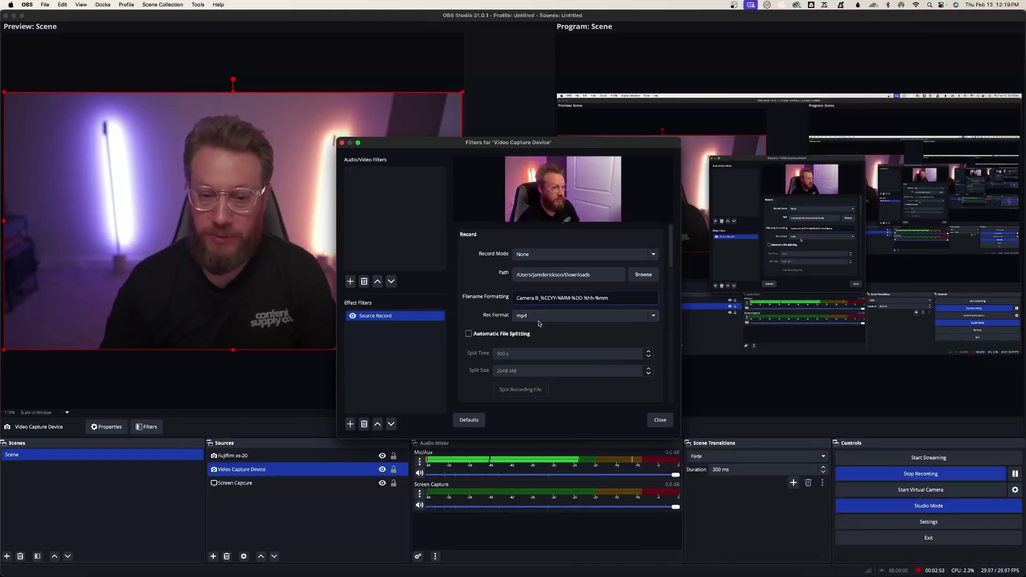
Enable Different Audio in Source Record, using Track 1 from the Fujifilm xs-20
scroll(458, 360, down, 10)
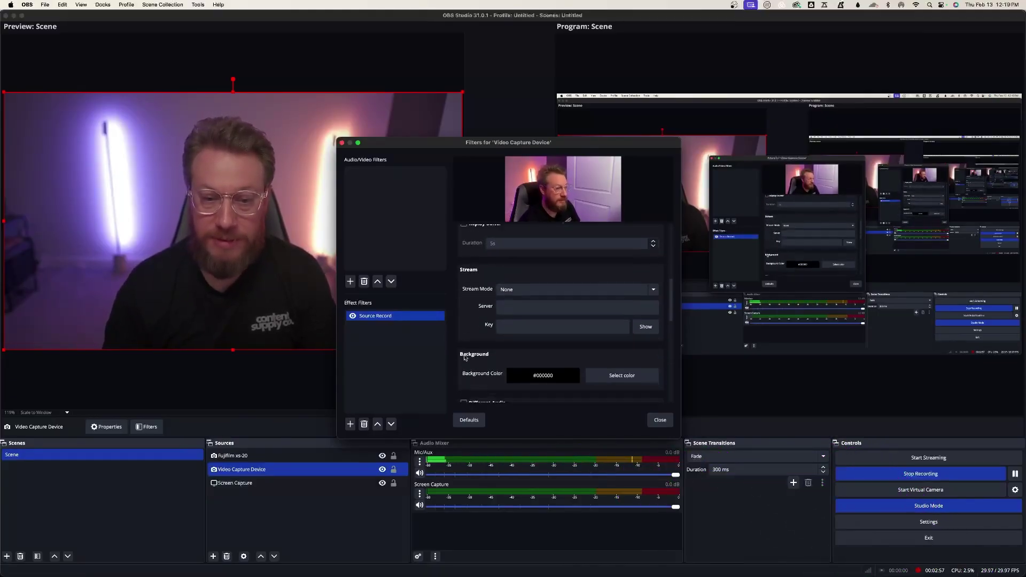
click(464, 319)
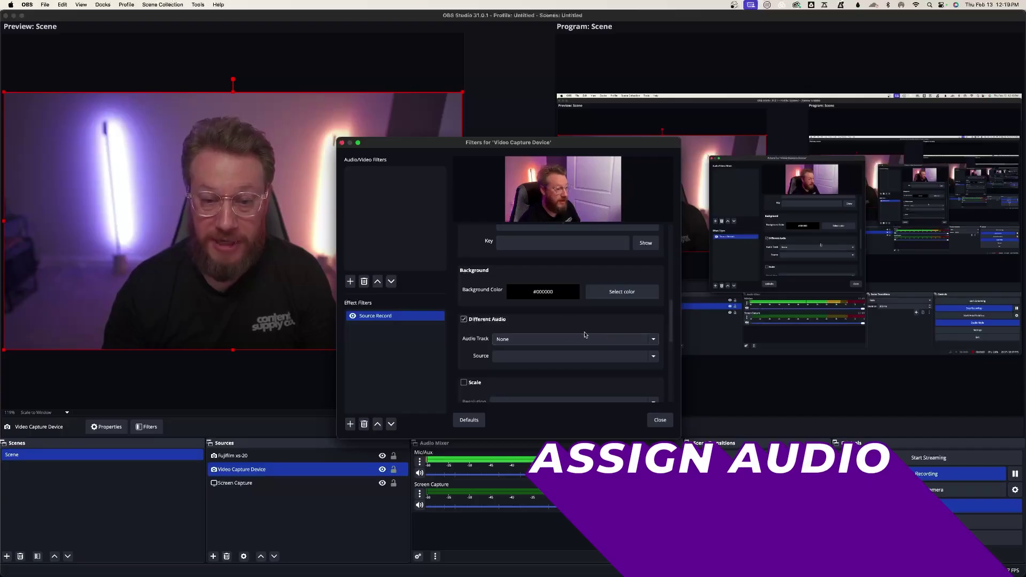
click(654, 341)
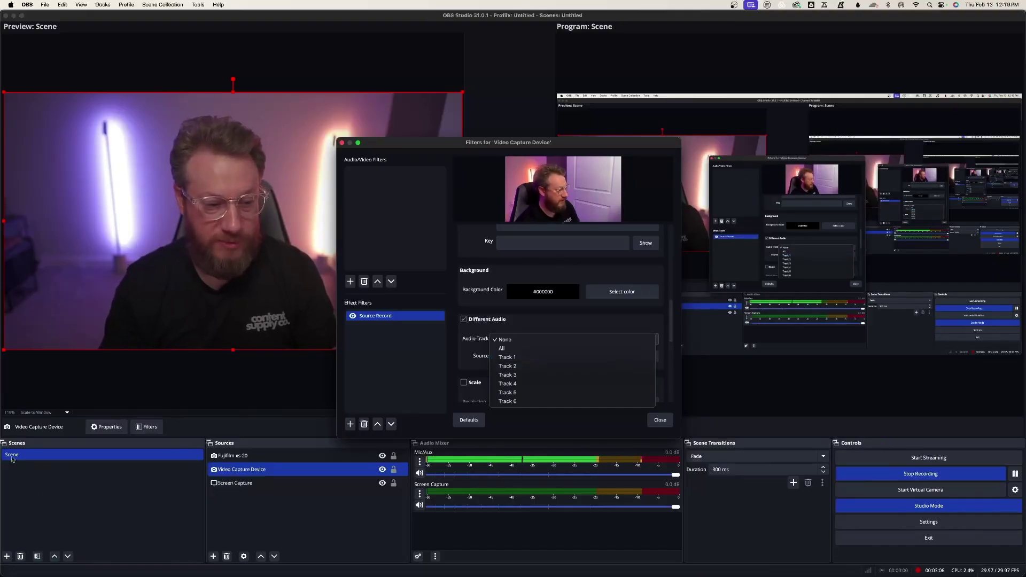
click(614, 356)
click(653, 356)
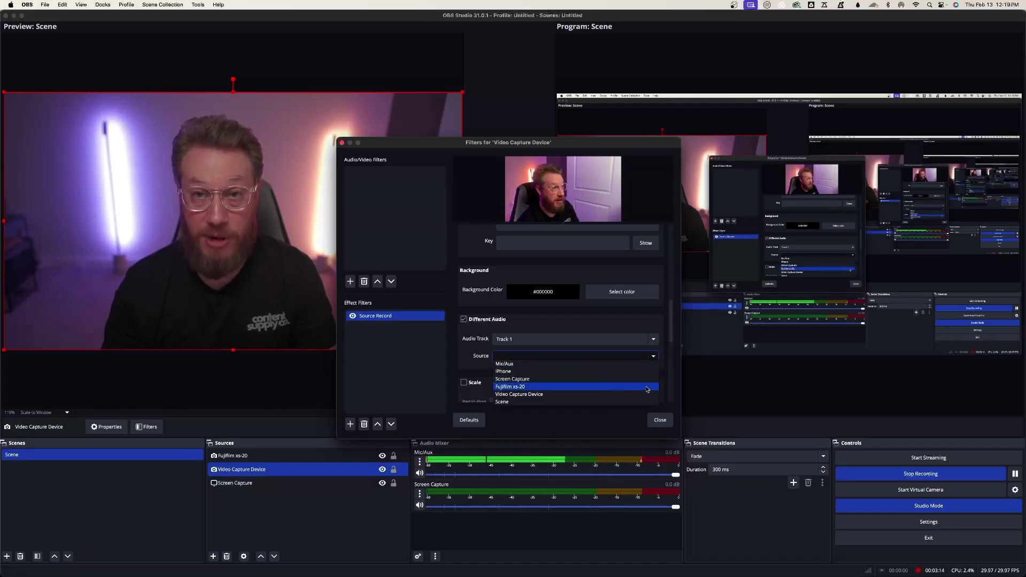
click(647, 388)
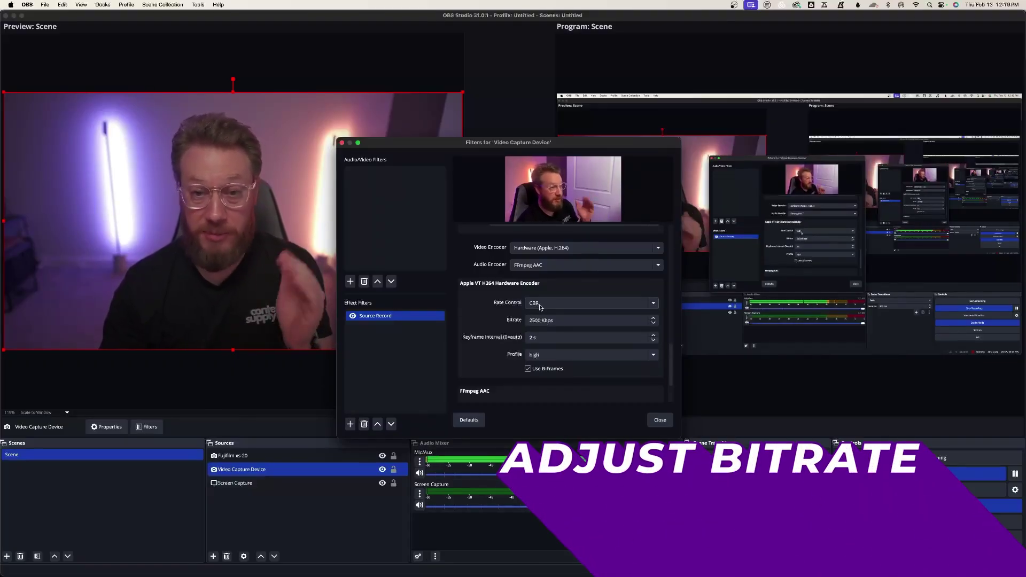
double_click(539, 320)
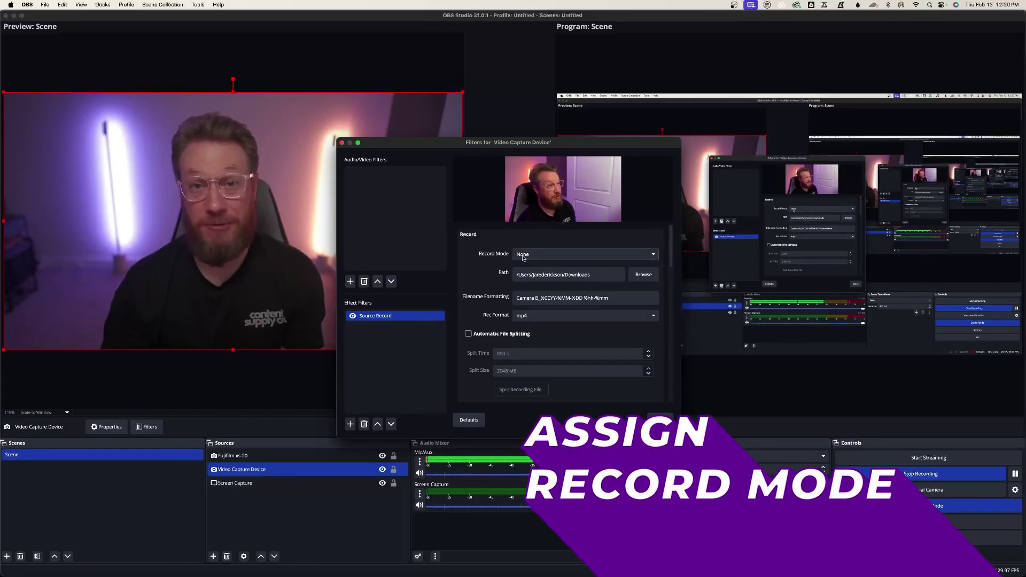
Open the Record Mode dropdown in the Fujifilm xs-20's Source Record filter settings
click(523, 256)
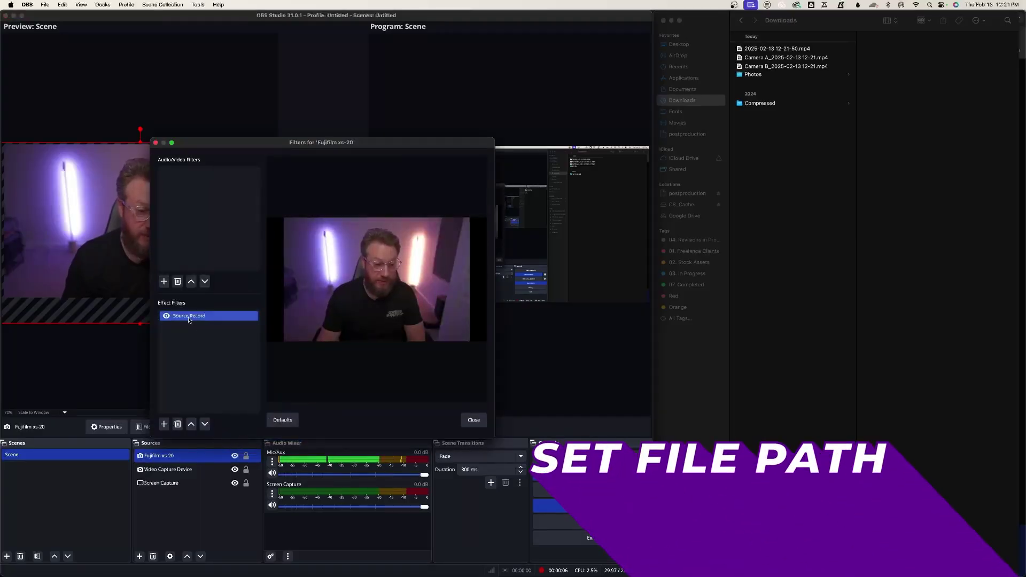
Select the Fujifilm xs-20's Source Record filter to display its settings
click(189, 316)
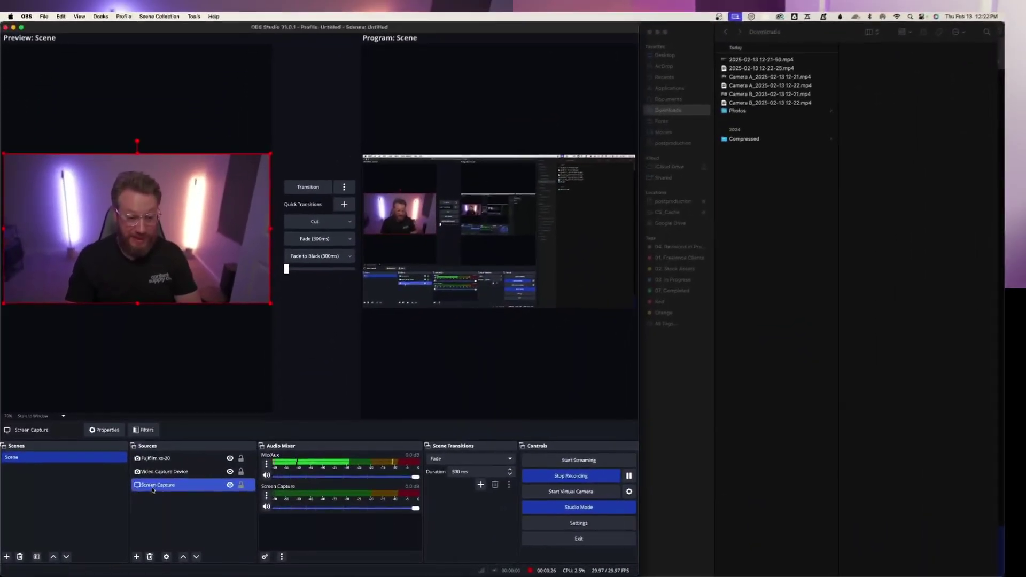
Open the Screen Capture source's filters and scroll through its Source Record settings, including Camera C naming
right_click(130, 512)
click(210, 465)
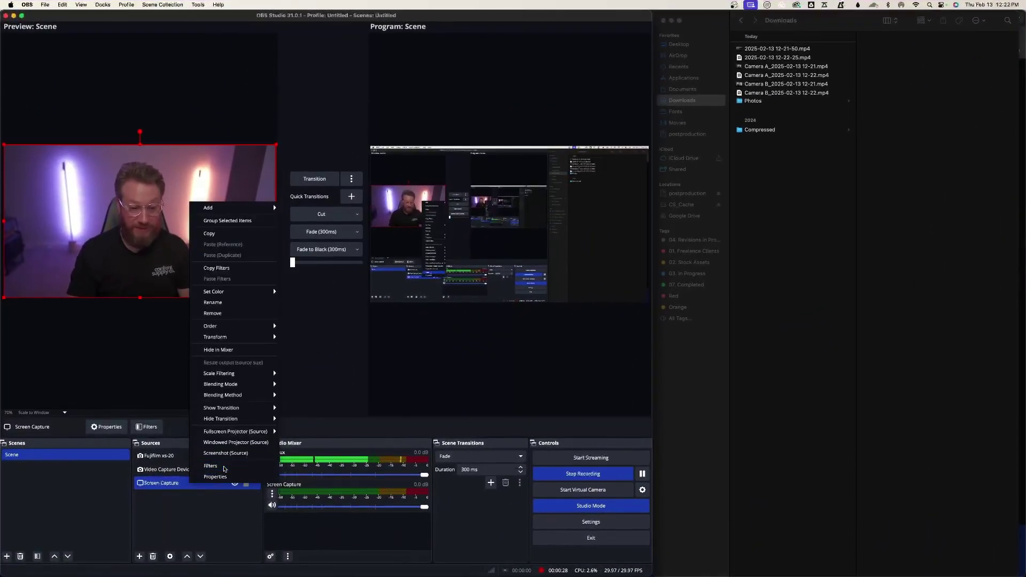
click(205, 319)
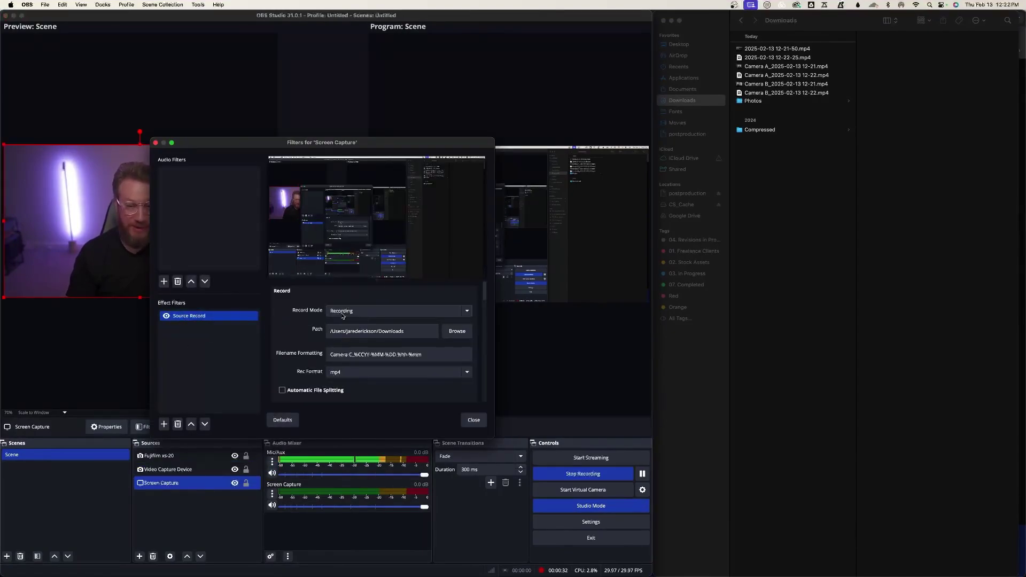
scroll(279, 369, down, 10)
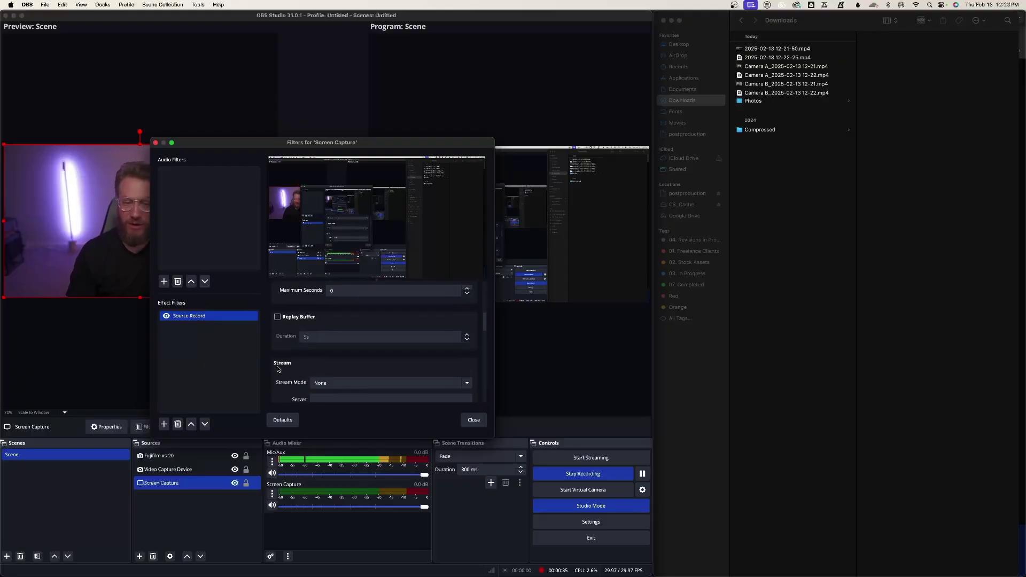
scroll(280, 370, down, 2)
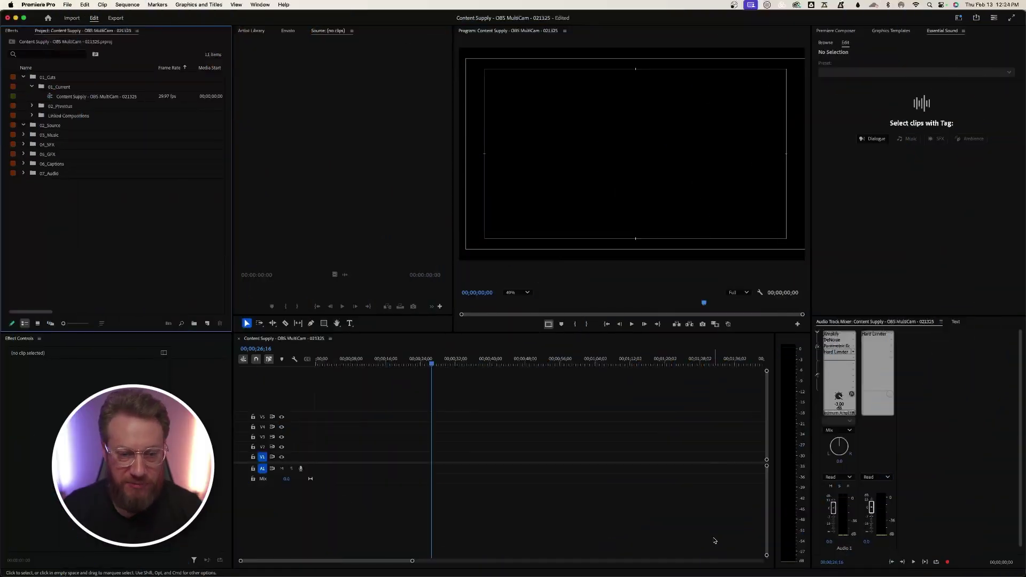
Import the three recordings into 02_Source and build the multicam source sequence 'Jared - MultiCam'
key(super+Tab)
drag(741, 103, 52, 128)
right_click(84, 135)
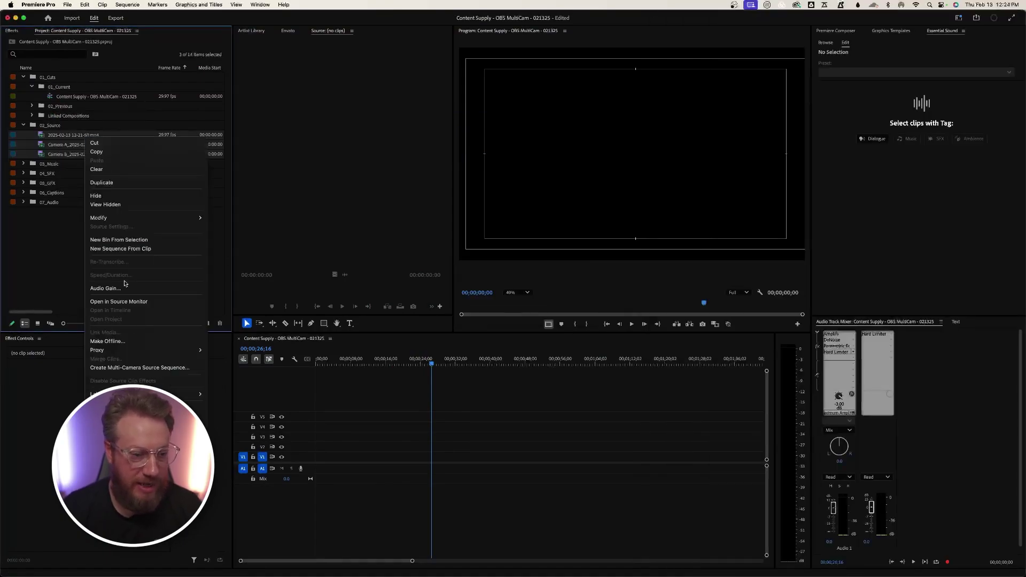
click(135, 368)
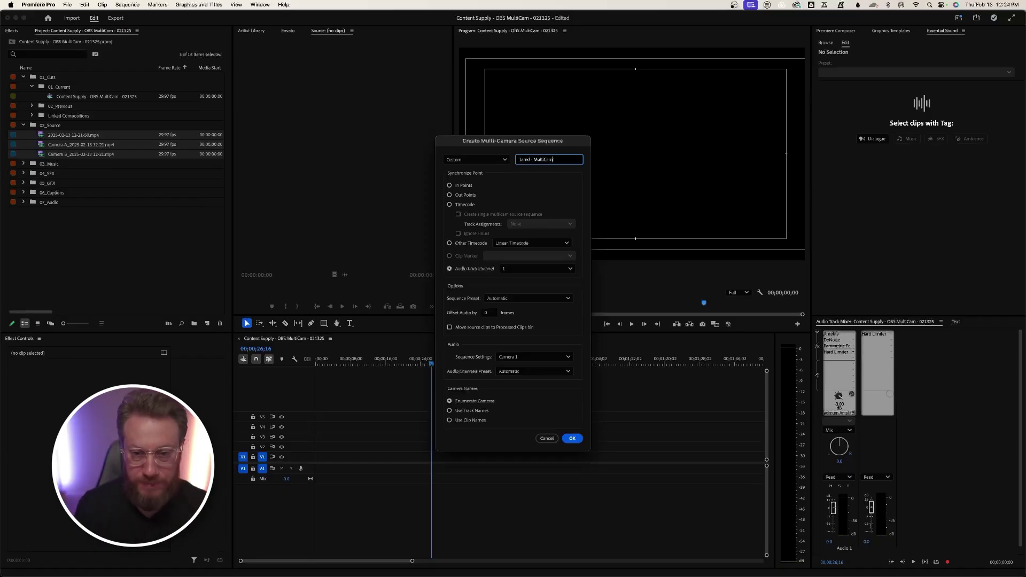
text(Jared - MultiCam)
key(Return)
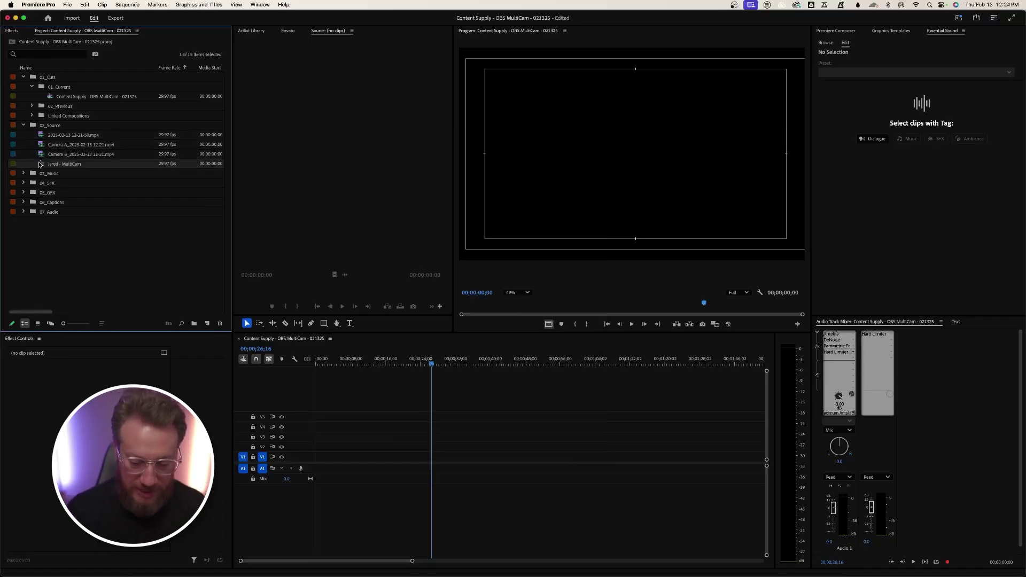
Inspect the 'Jared - MultiCam' source sequence in the timeline, then make a new sequence from it
double_click(39, 164)
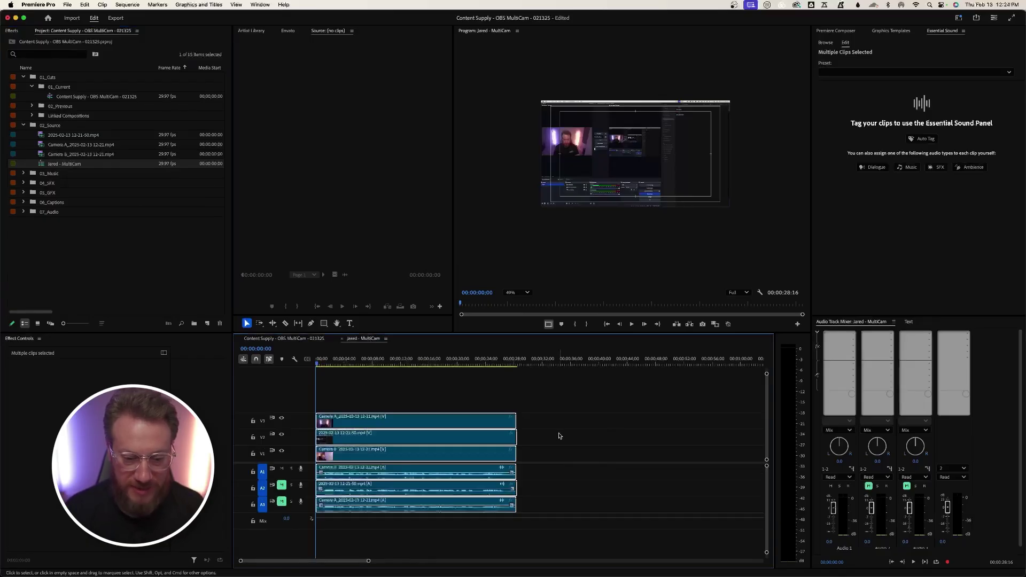
click(570, 460)
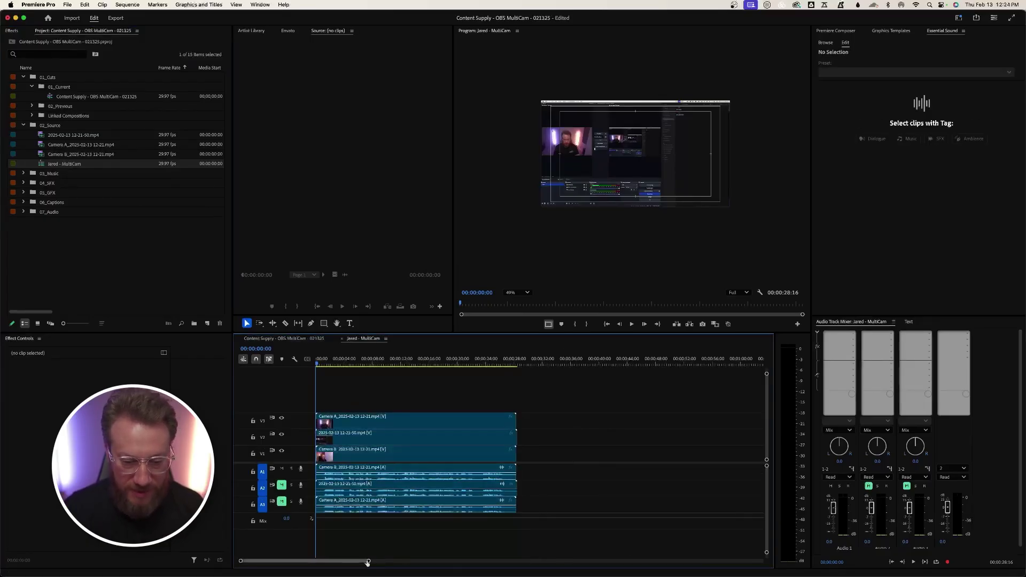
drag(367, 562, 298, 561)
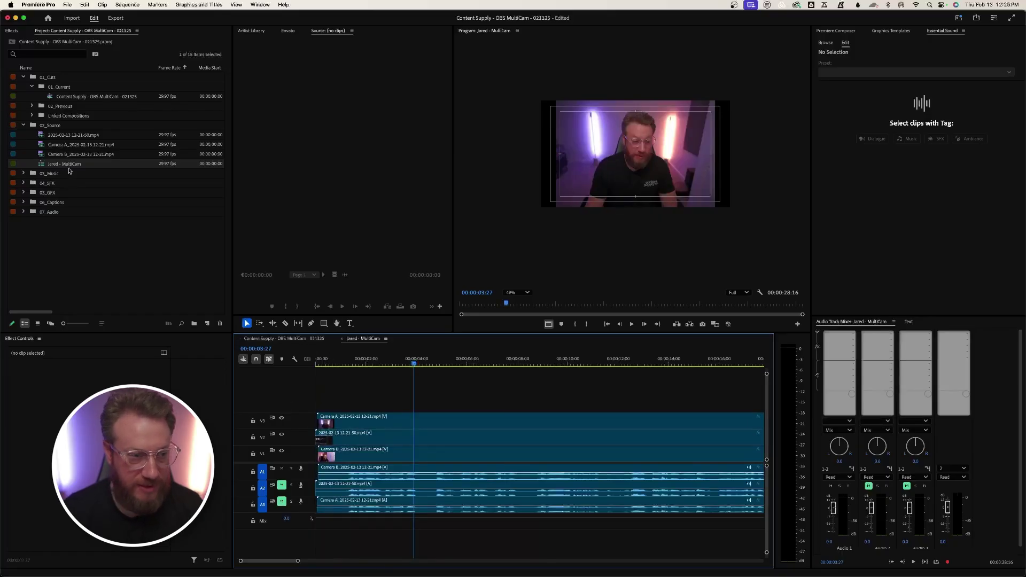
click(68, 167)
click(207, 324)
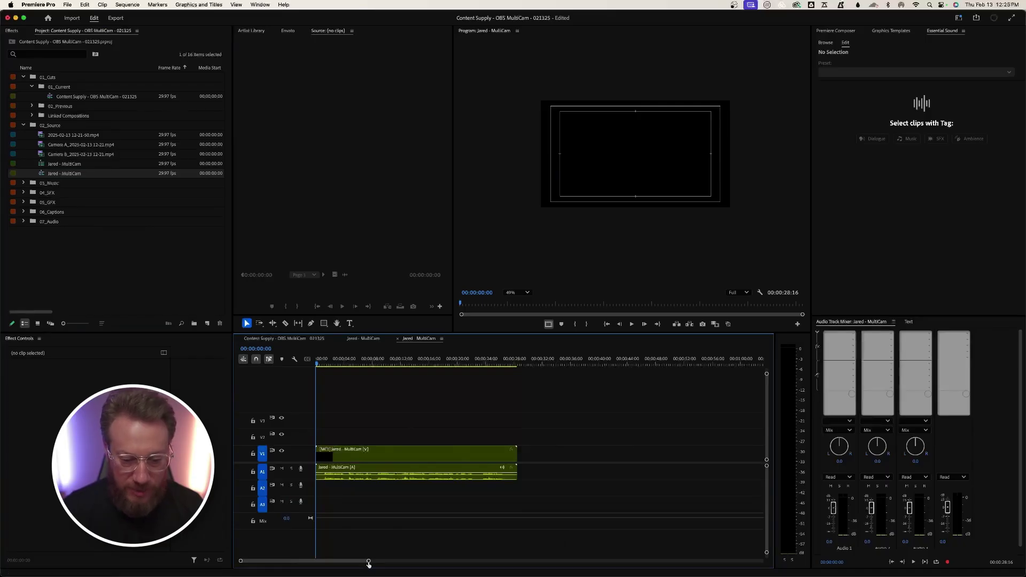
Zoom the timeline in and select the multicam clip in the Jared - MultiCam sequence
drag(368, 562, 335, 560)
click(481, 459)
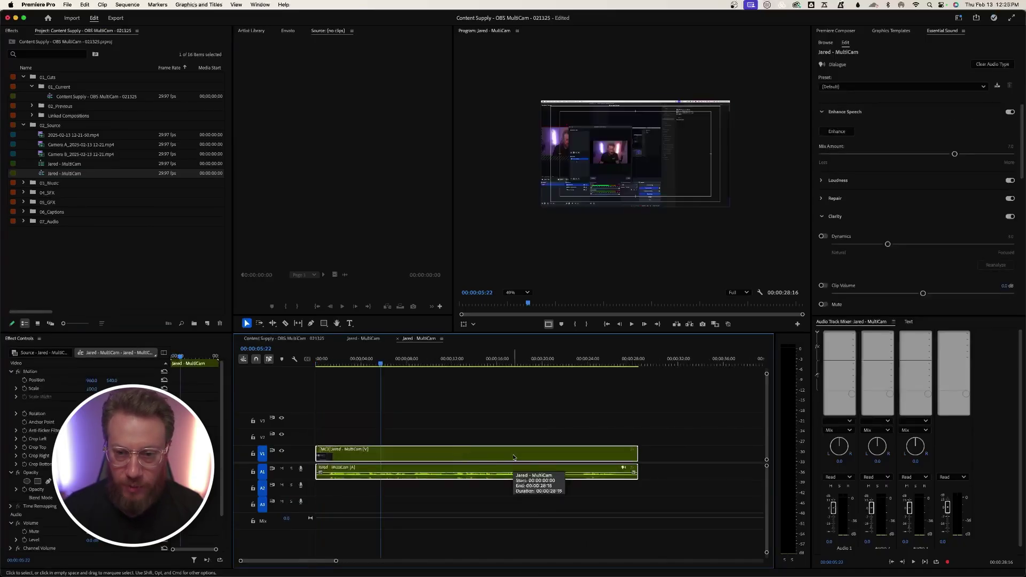